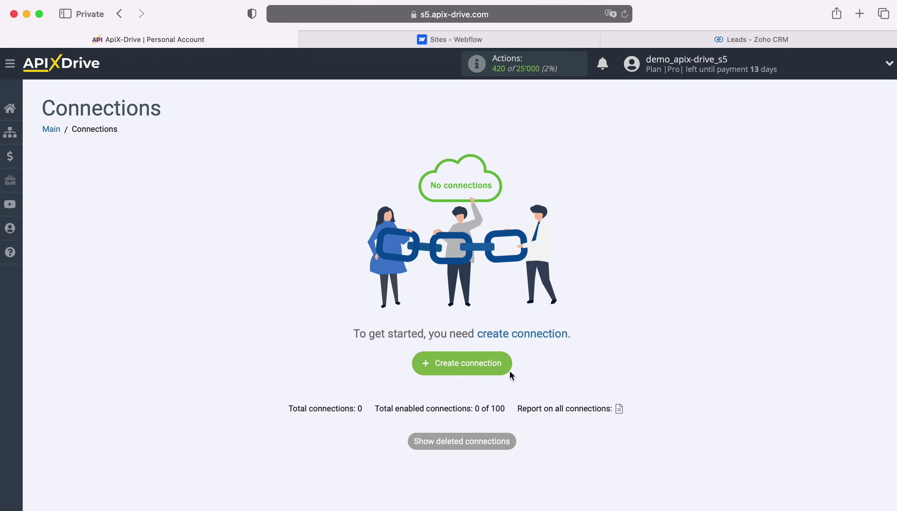
Start a new connection with Webflow selected as the data source system
{"action": "left_click", "coordinate": [505, 365]}
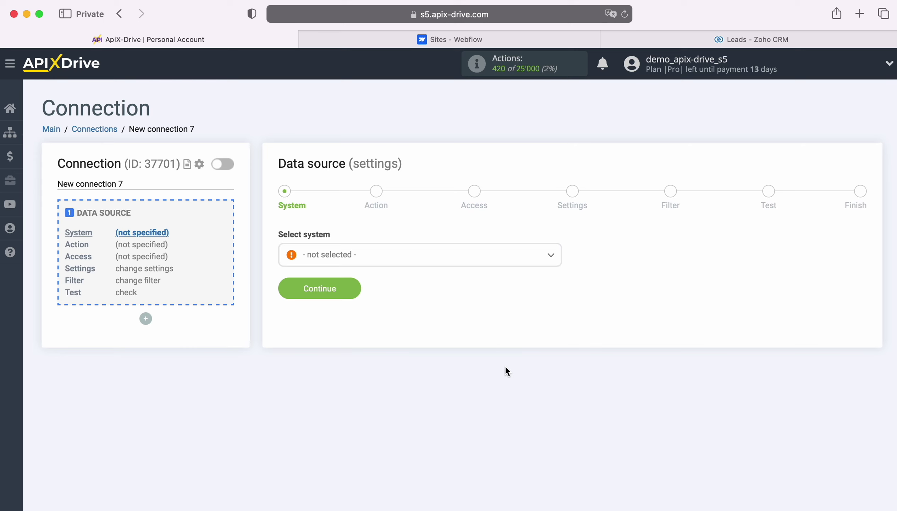
{"action": "left_click", "coordinate": [459, 264]}
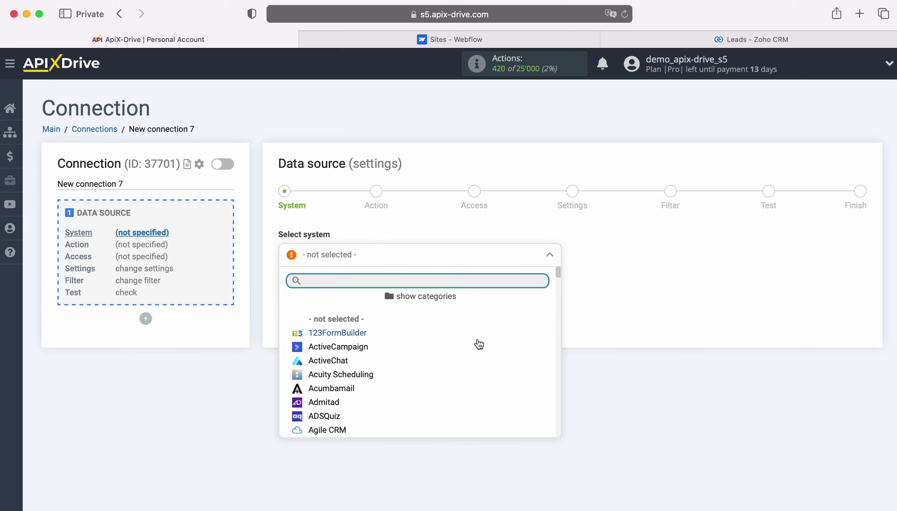
{"action": "scroll", "coordinate": [478, 344], "scroll_direction": "down", "scroll_amount": 5}
{"action": "scroll", "coordinate": [502, 359], "scroll_direction": "down", "scroll_amount": 15}
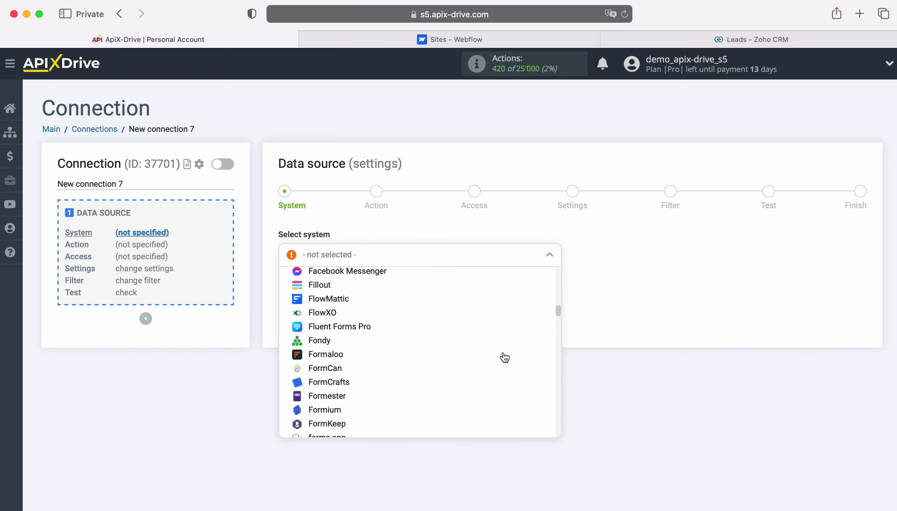
{"action": "scroll", "coordinate": [504, 358], "scroll_direction": "down", "scroll_amount": 15}
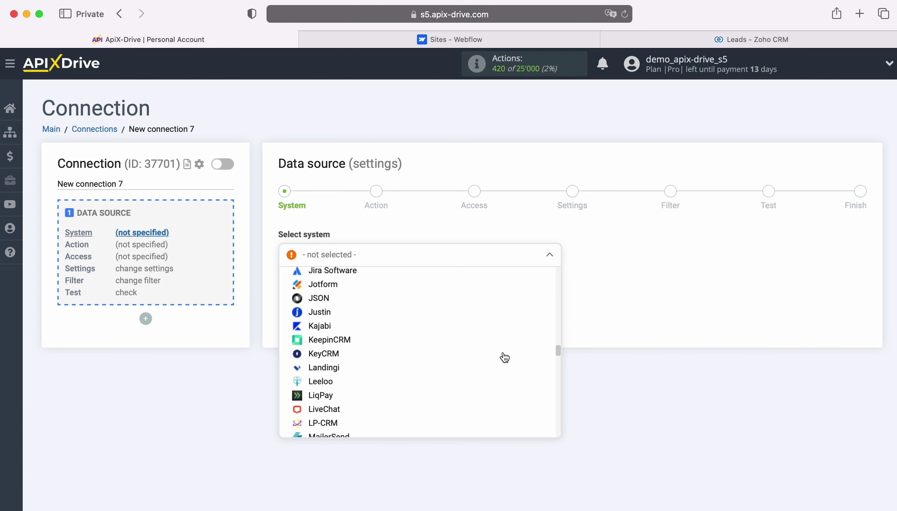
{"action": "scroll", "coordinate": [504, 357], "scroll_direction": "down", "scroll_amount": 15}
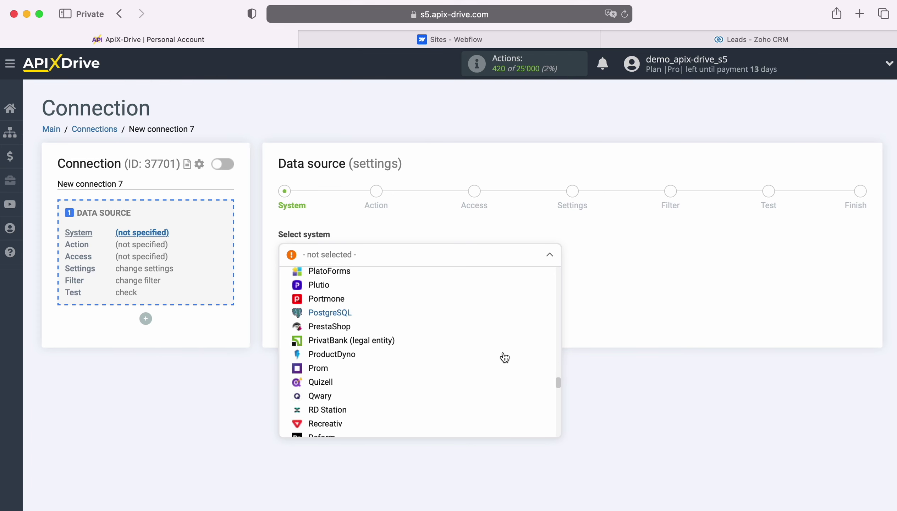
{"action": "scroll", "coordinate": [504, 358], "scroll_direction": "down", "scroll_amount": 15}
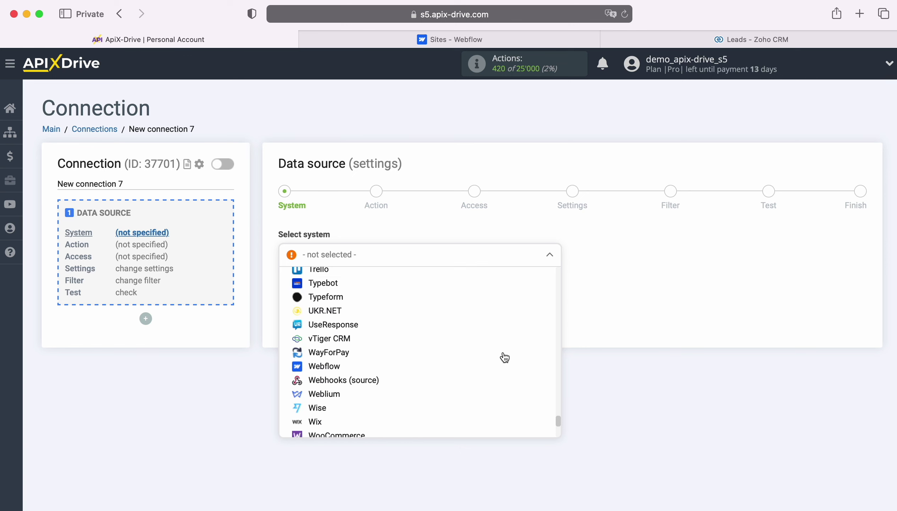
{"action": "left_click", "coordinate": [448, 357]}
{"action": "left_click", "coordinate": [350, 300]}
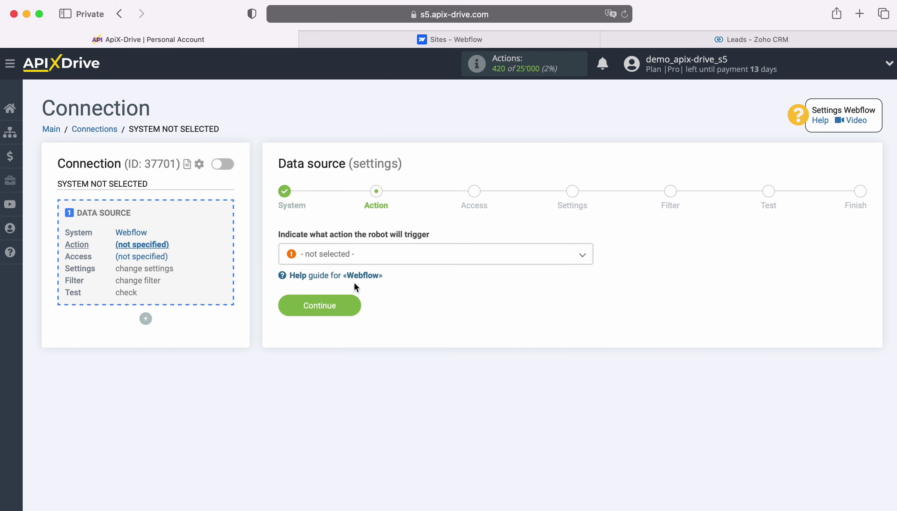
Choose Get form DATA (new) as the Webflow action
{"action": "left_click", "coordinate": [404, 254]}
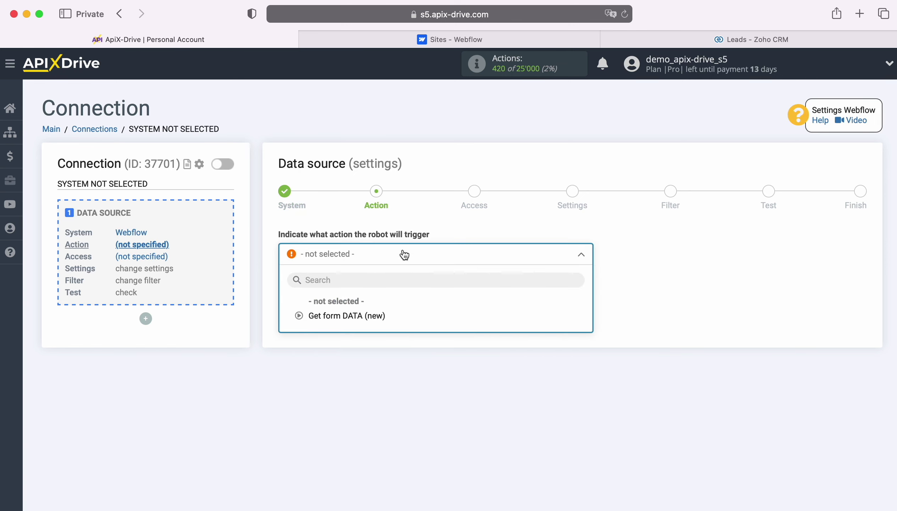
{"action": "left_click", "coordinate": [370, 313]}
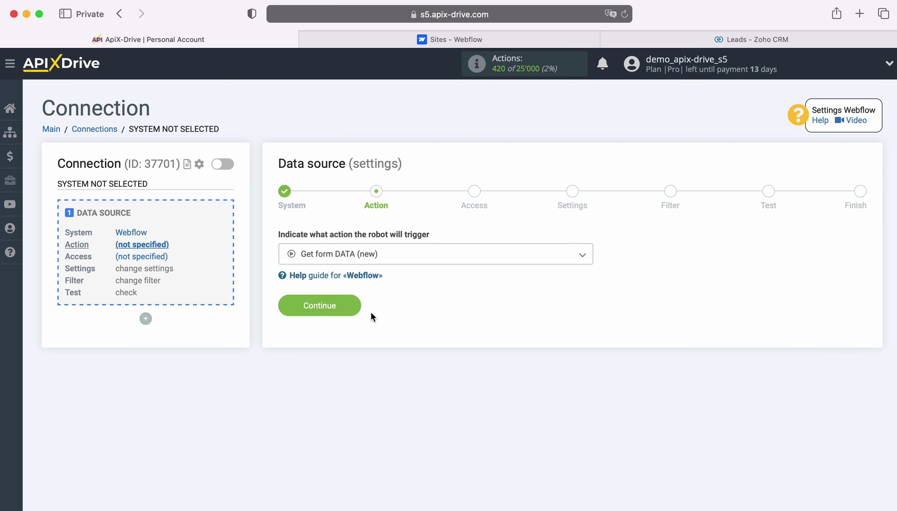
{"action": "left_click", "coordinate": [356, 306]}
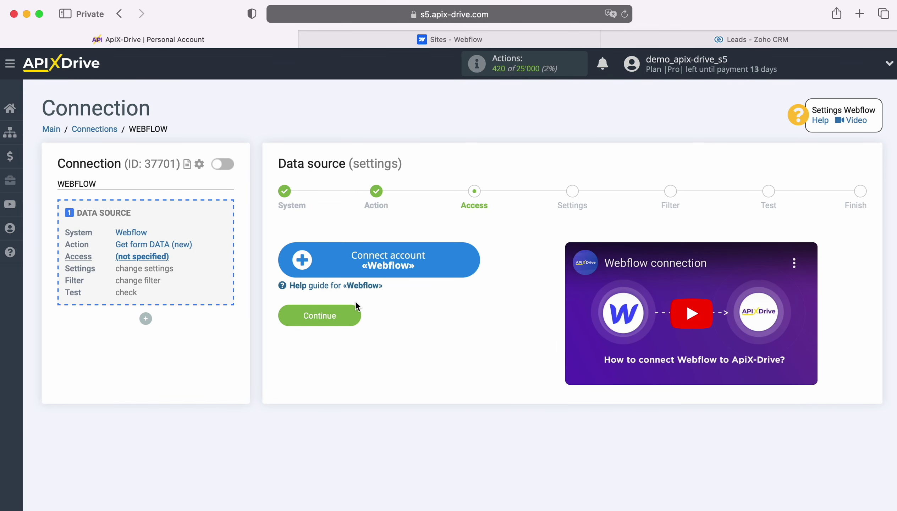
Begin connecting a Webflow account and enter the account e-mail and password
{"action": "left_click", "coordinate": [469, 261]}
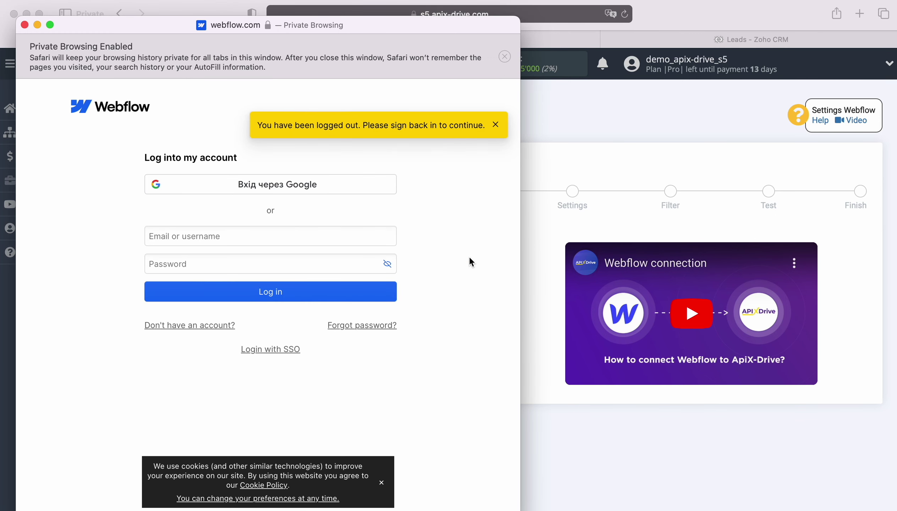
{"action": "left_click", "coordinate": [248, 236]}
{"action": "right_click", "coordinate": [248, 237]}
{"action": "left_click", "coordinate": [269, 273]}
{"action": "left_click", "coordinate": [260, 263]}
{"action": "type", "text": "••••••••••"}
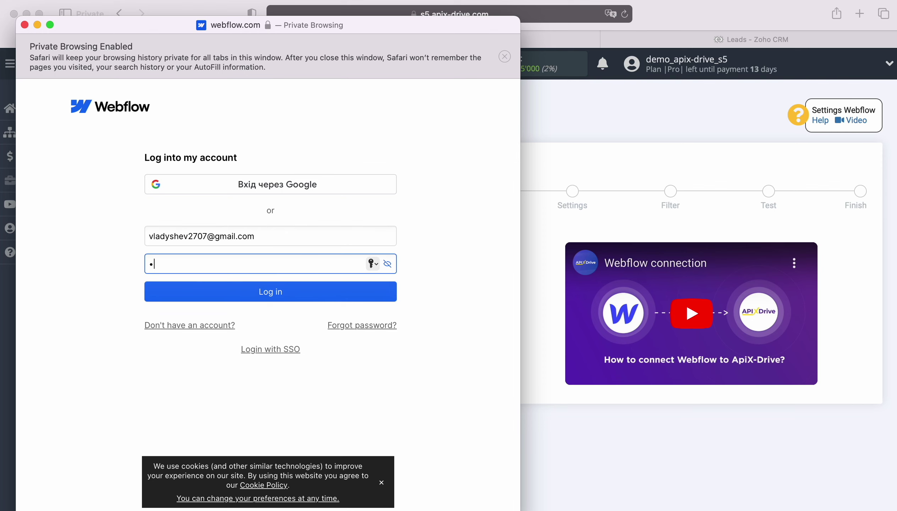
Log in and authorize ApiX-Drive for the workspace and its test site
{"action": "left_click", "coordinate": [268, 295]}
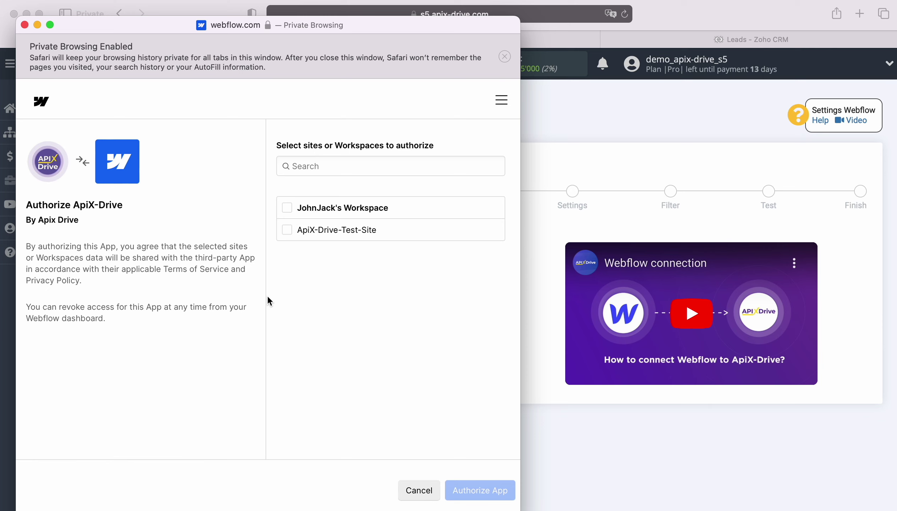
{"action": "left_click", "coordinate": [287, 208]}
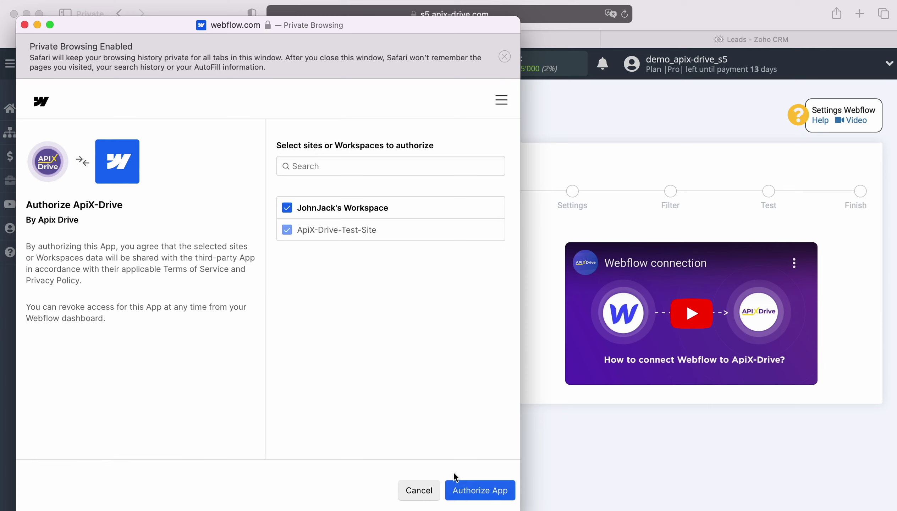
{"action": "left_click", "coordinate": [469, 488]}
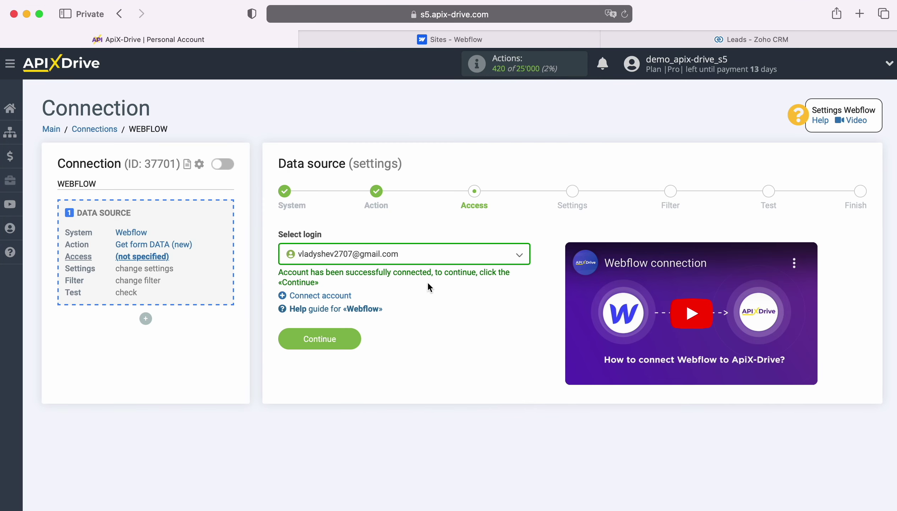
Select the connected Webflow login, set Website to ApiX-Drive-Test-Site, and skip the filter
{"action": "left_click", "coordinate": [424, 258]}
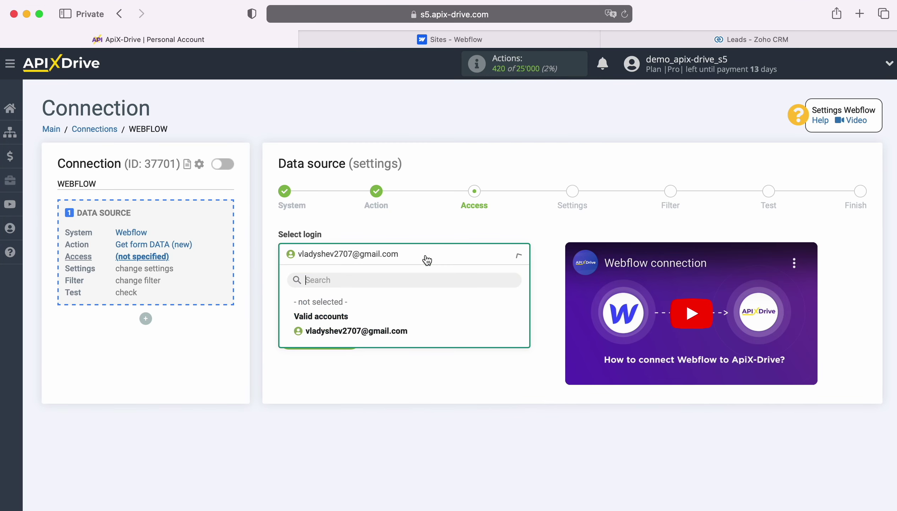
{"action": "left_click", "coordinate": [410, 332]}
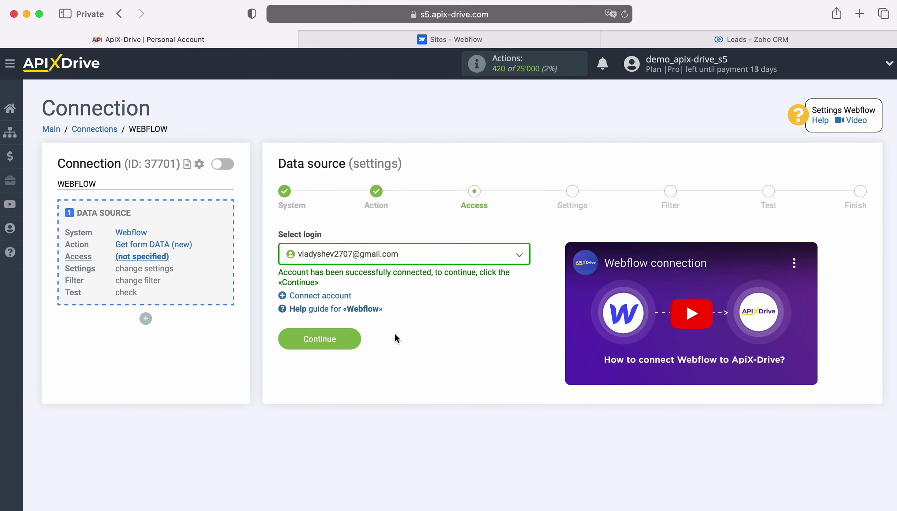
{"action": "left_click", "coordinate": [350, 338]}
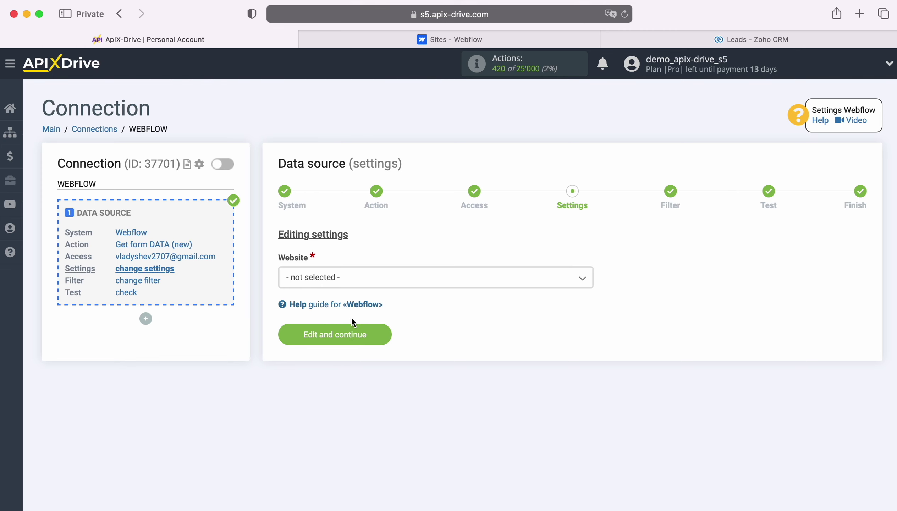
{"action": "left_click", "coordinate": [355, 279]}
{"action": "left_click", "coordinate": [356, 340]}
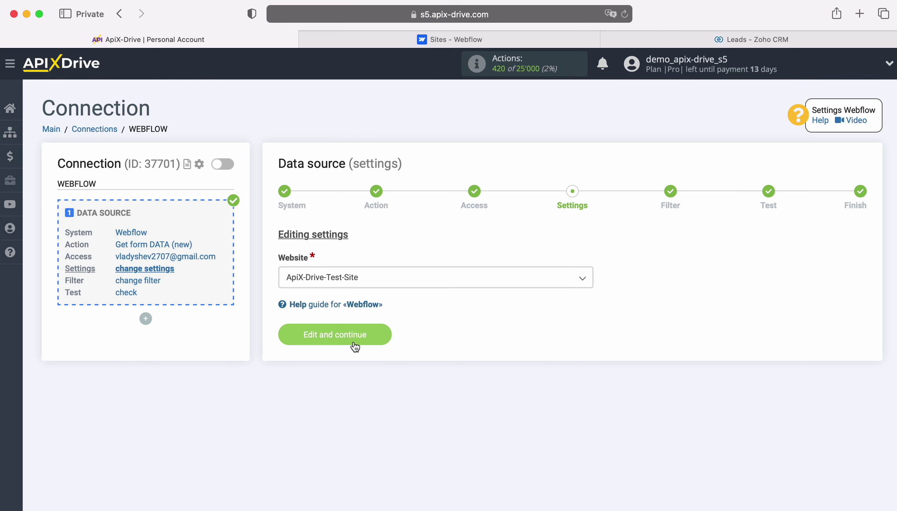
{"action": "left_click", "coordinate": [381, 339]}
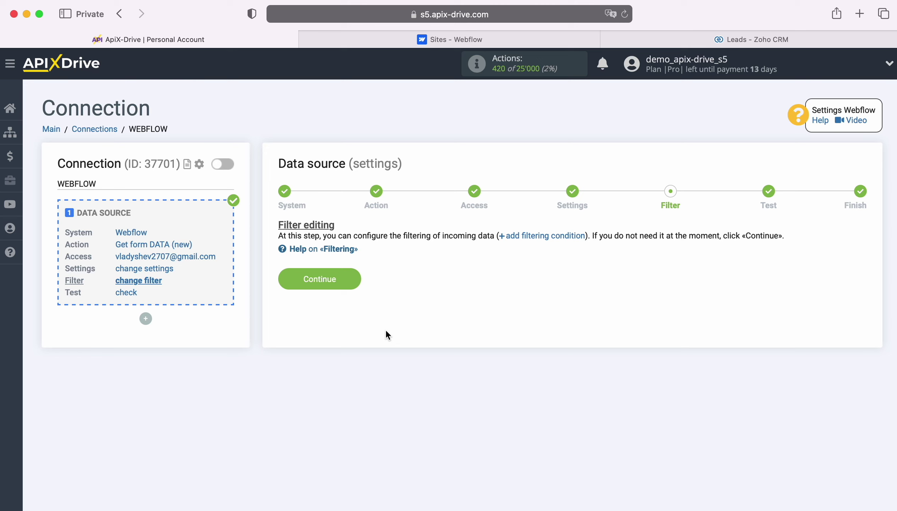
{"action": "left_click", "coordinate": [357, 279]}
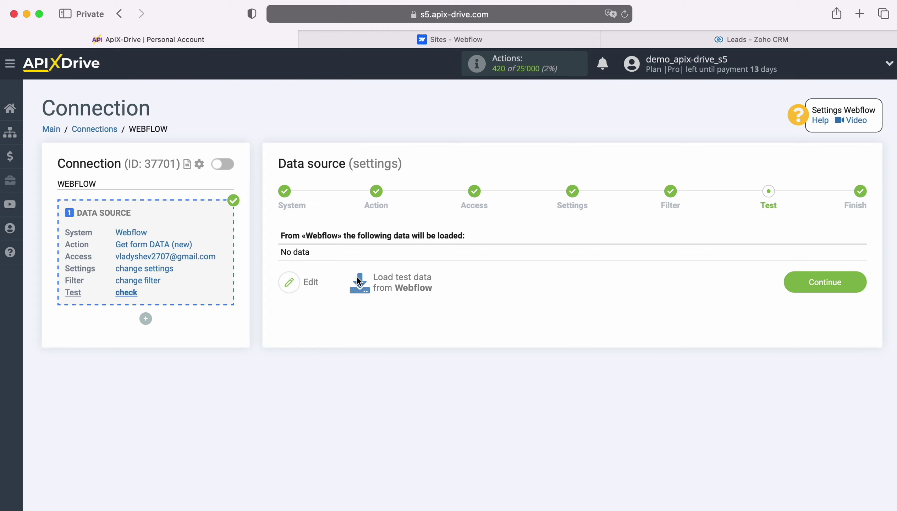
Fill the test site's form with a first name, last name, e-mail and phone, submit it, and return to ApiX-Drive
{"action": "left_click", "coordinate": [420, 42]}
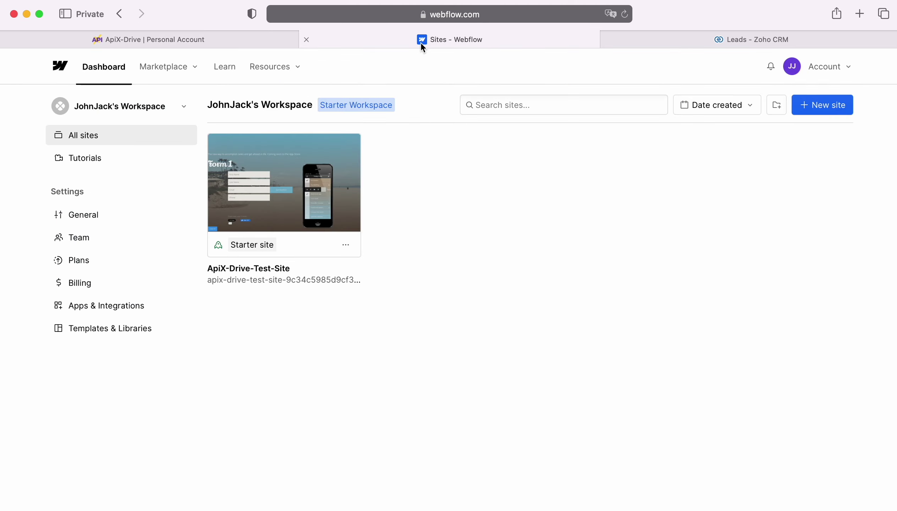
{"action": "left_click", "coordinate": [311, 279]}
{"action": "left_click", "coordinate": [283, 262]}
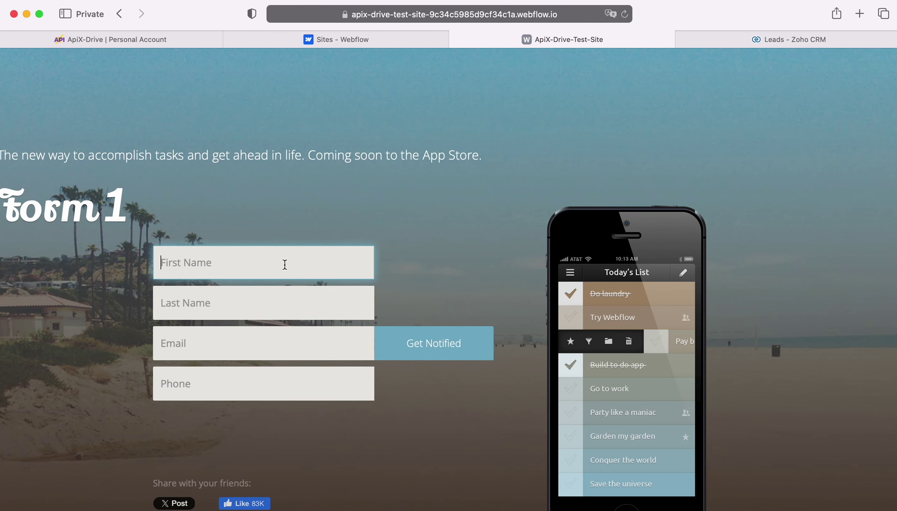
{"action": "key", "text": "Tab"}
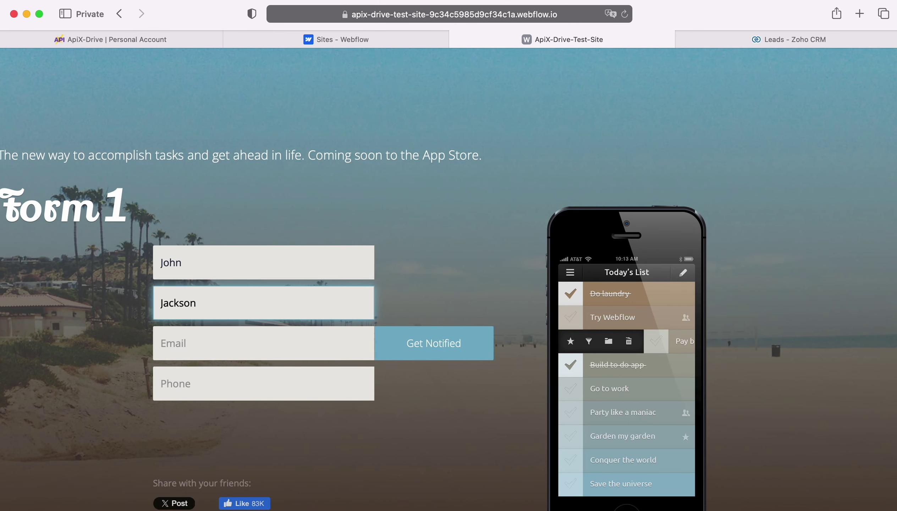
{"action": "key", "text": "Tab"}
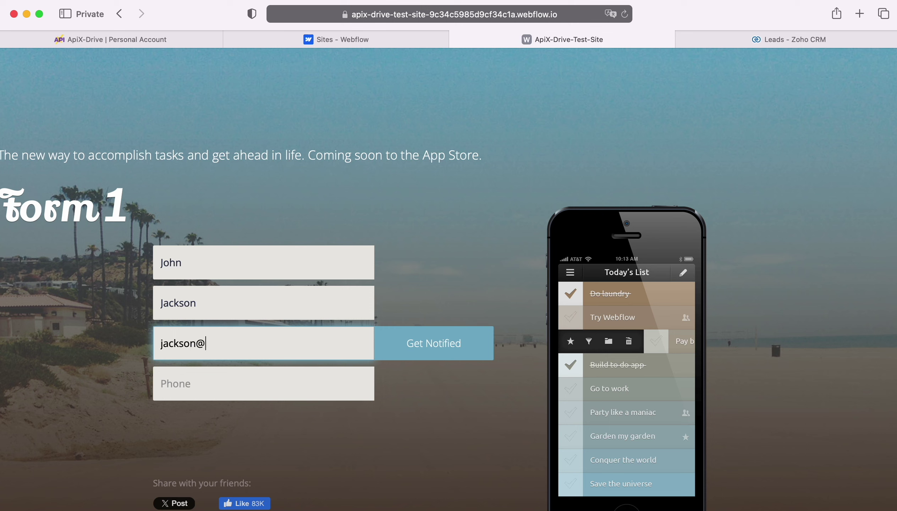
{"action": "key", "text": "Tab"}
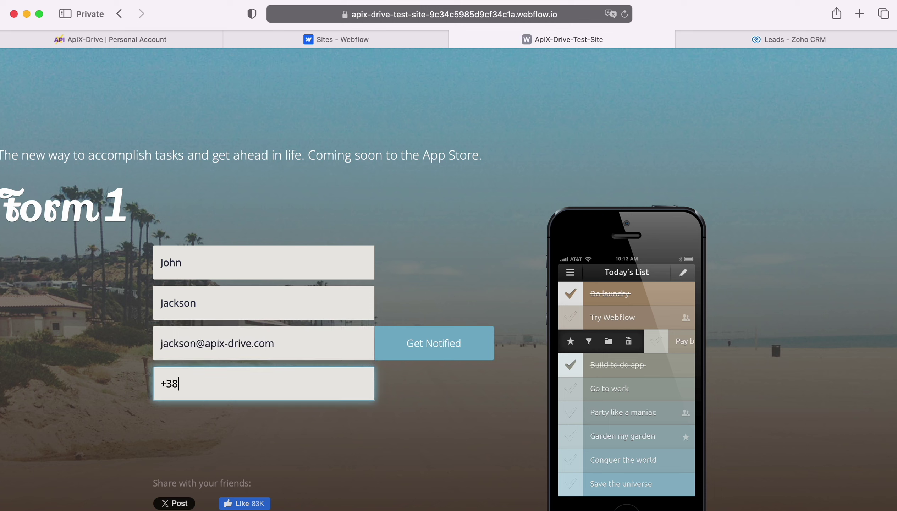
{"action": "left_click", "coordinate": [411, 343]}
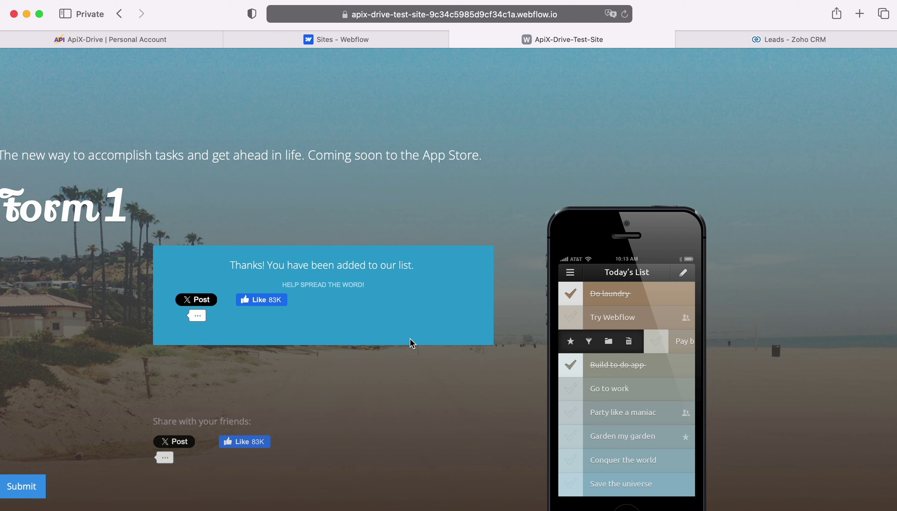
{"action": "left_click", "coordinate": [126, 39]}
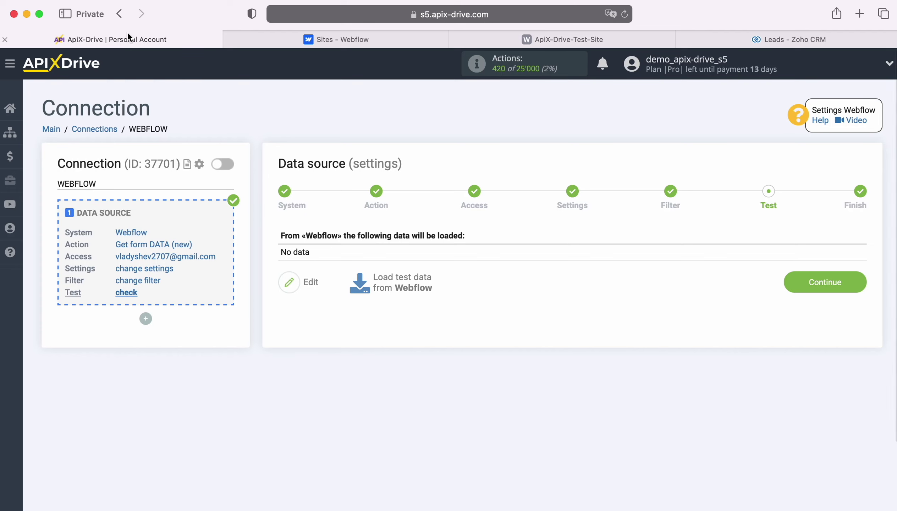
Load Webflow test data, finish the source setup, and start configuring the destination
{"action": "left_click", "coordinate": [400, 277]}
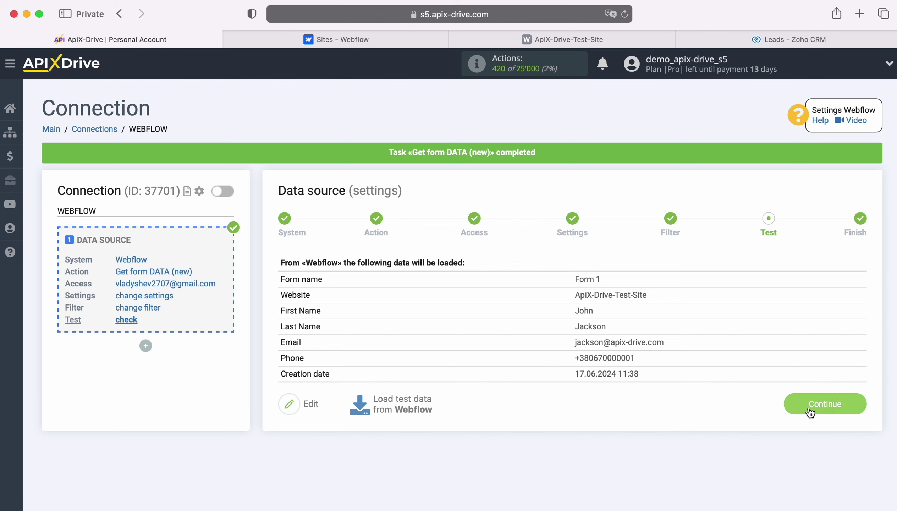
{"action": "left_click", "coordinate": [853, 401]}
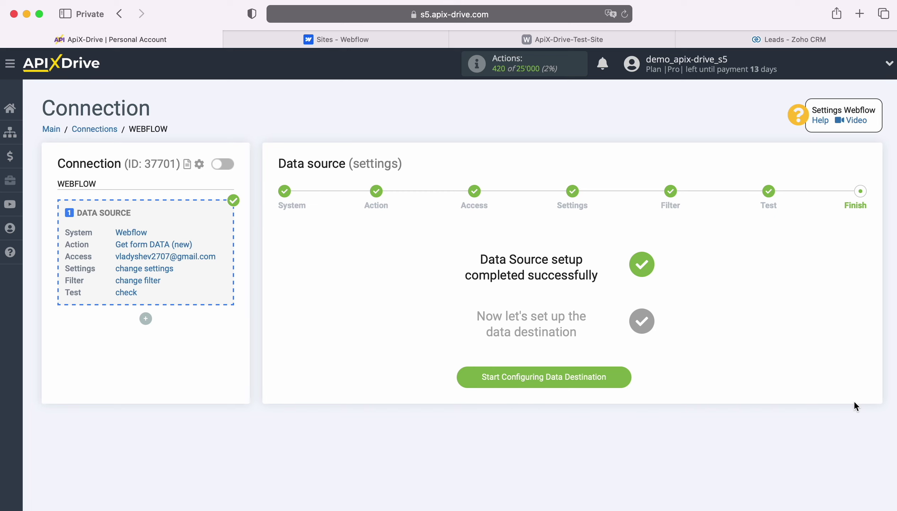
{"action": "left_click", "coordinate": [625, 377]}
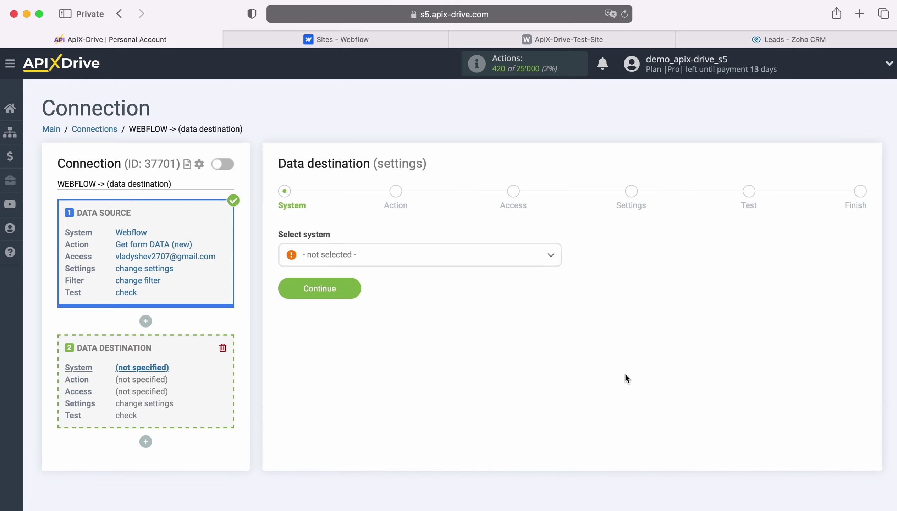
Choose Zoho CRM as the destination system
{"action": "left_click", "coordinate": [473, 262]}
{"action": "scroll", "coordinate": [506, 390], "scroll_direction": "down", "scroll_amount": 10}
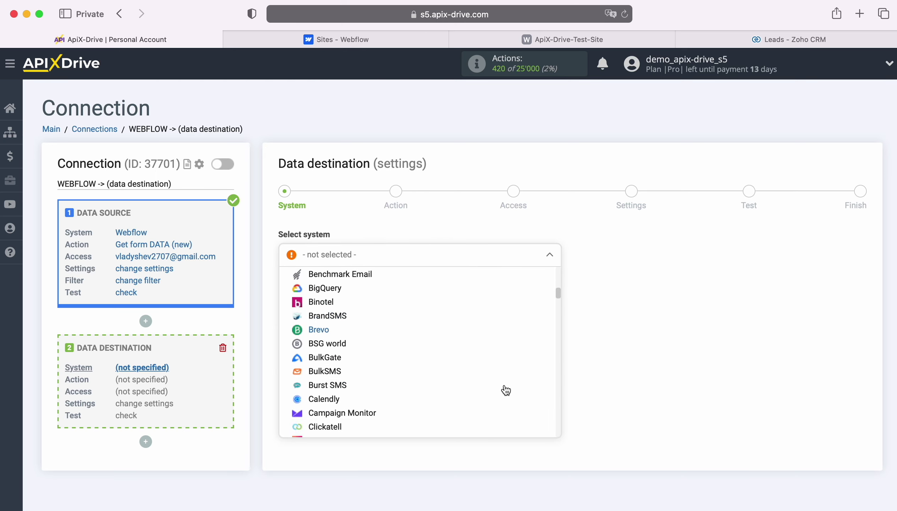
{"action": "scroll", "coordinate": [505, 391], "scroll_direction": "down", "scroll_amount": 15}
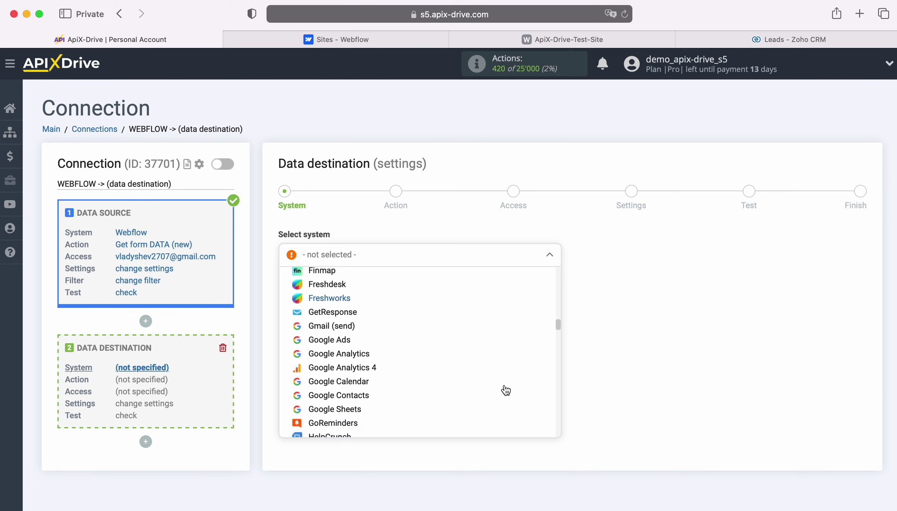
{"action": "scroll", "coordinate": [506, 390], "scroll_direction": "down", "scroll_amount": 15}
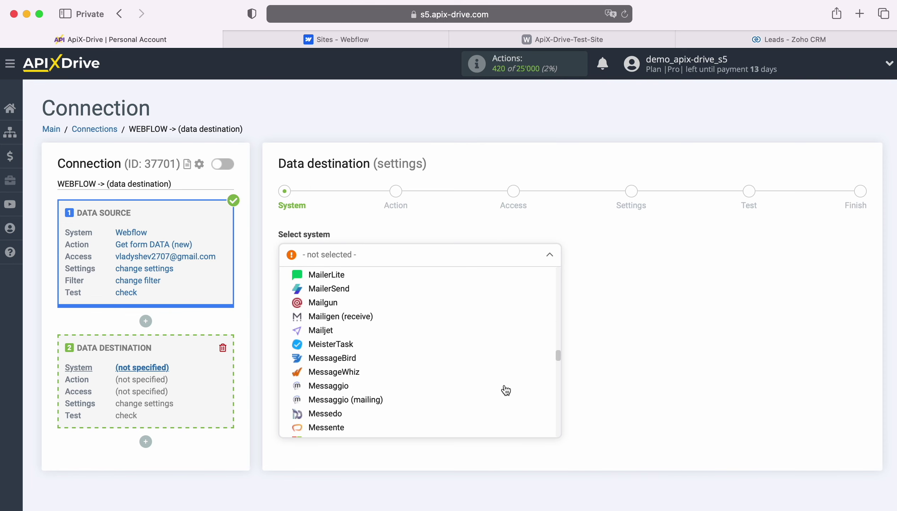
{"action": "scroll", "coordinate": [505, 391], "scroll_direction": "down", "scroll_amount": 15}
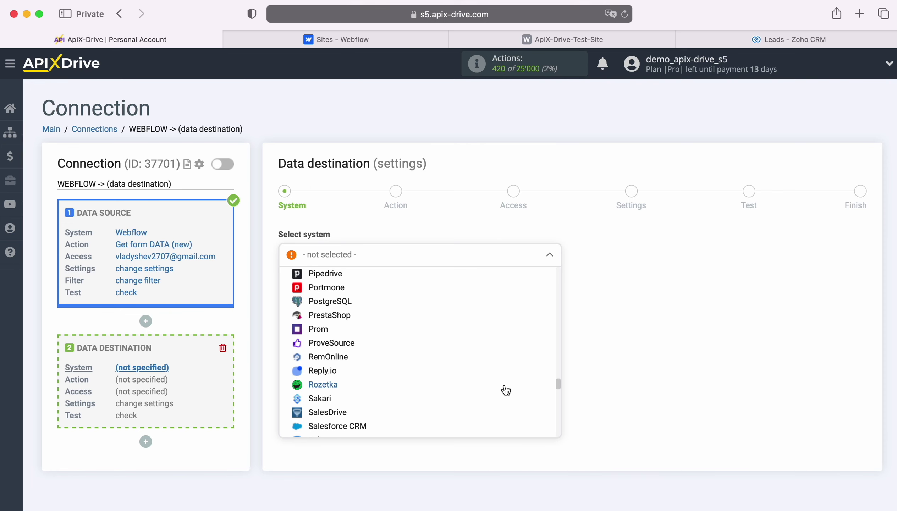
{"action": "scroll", "coordinate": [505, 391], "scroll_direction": "down", "scroll_amount": 15}
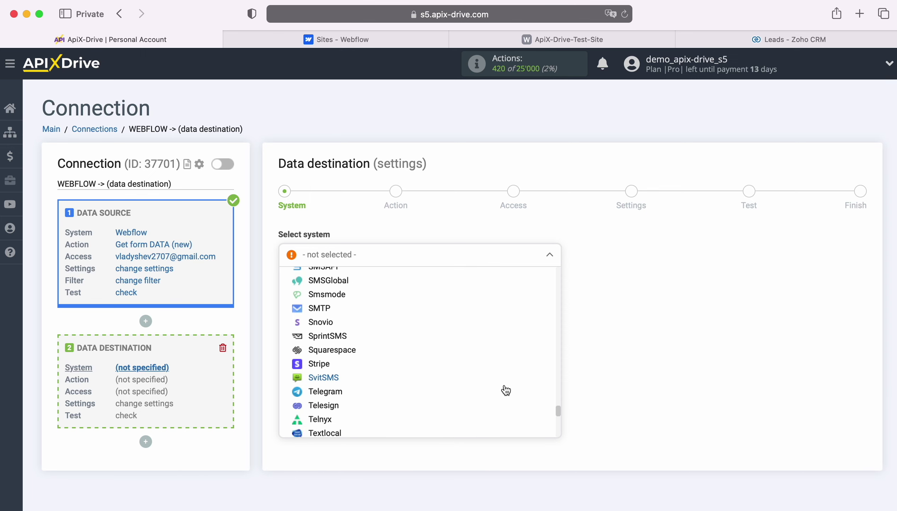
{"action": "scroll", "coordinate": [506, 390], "scroll_direction": "down", "scroll_amount": 10}
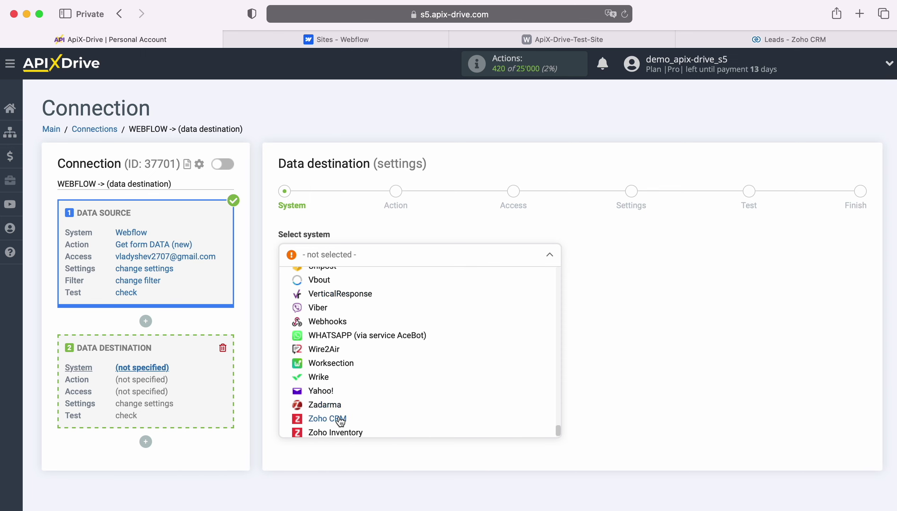
{"action": "left_click", "coordinate": [340, 419]}
{"action": "left_click", "coordinate": [352, 286]}
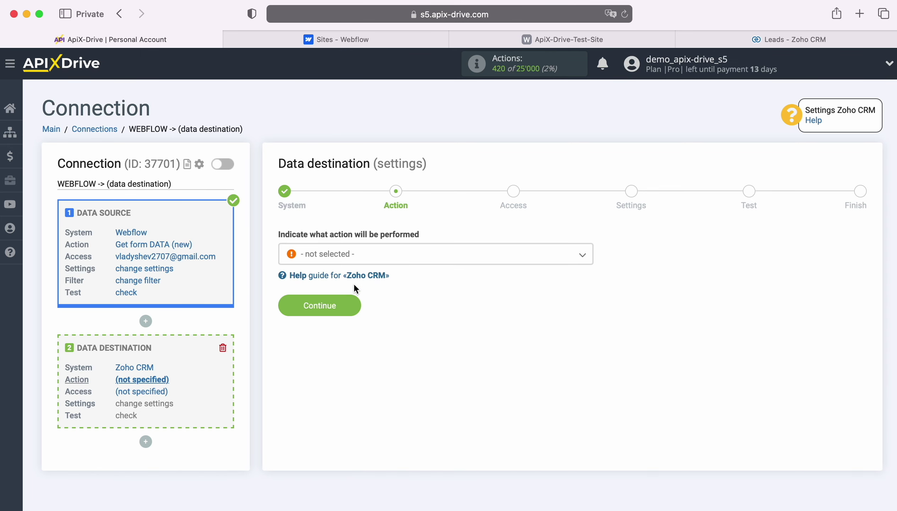
Set the action to Create LEAD and start connecting a Zoho CRM account
{"action": "left_click", "coordinate": [398, 257]}
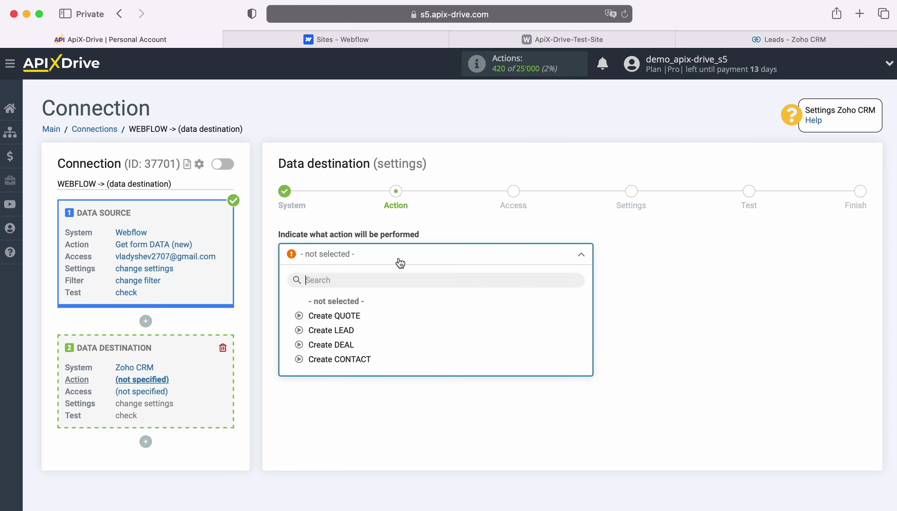
{"action": "left_click", "coordinate": [352, 330]}
{"action": "left_click", "coordinate": [351, 304]}
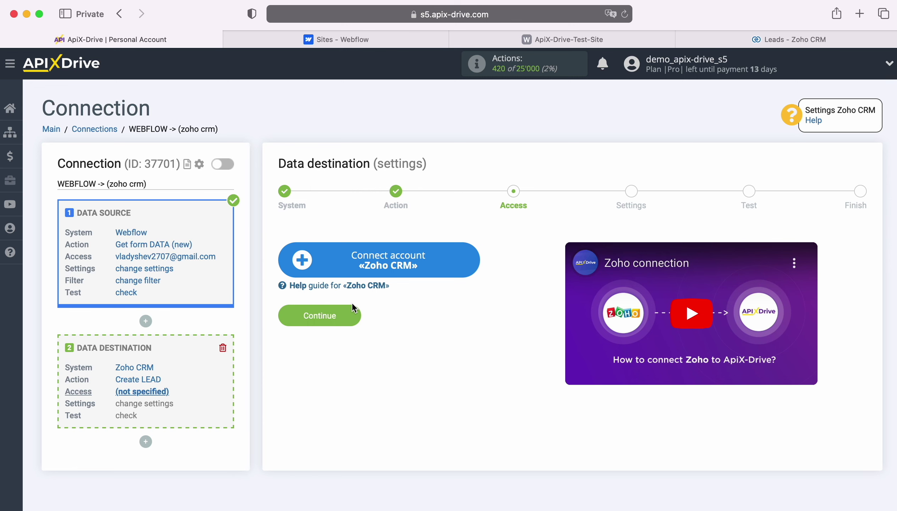
{"action": "left_click", "coordinate": [473, 262]}
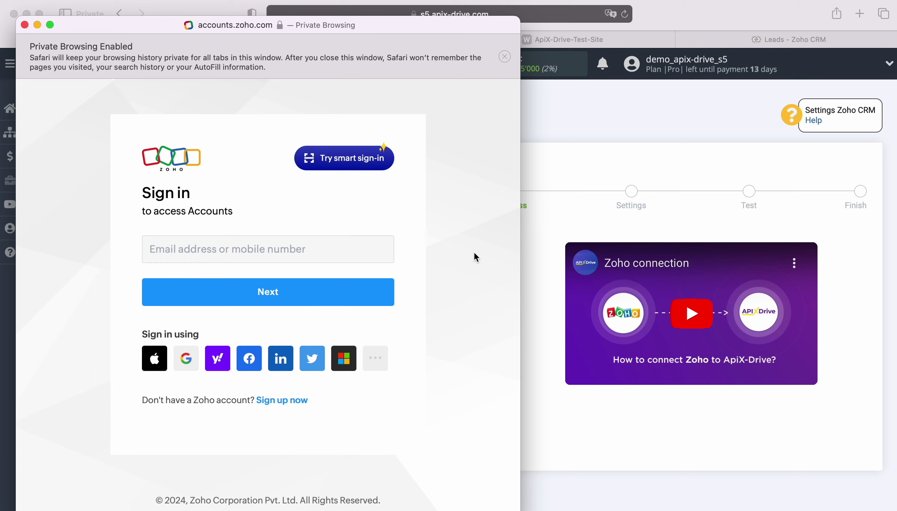
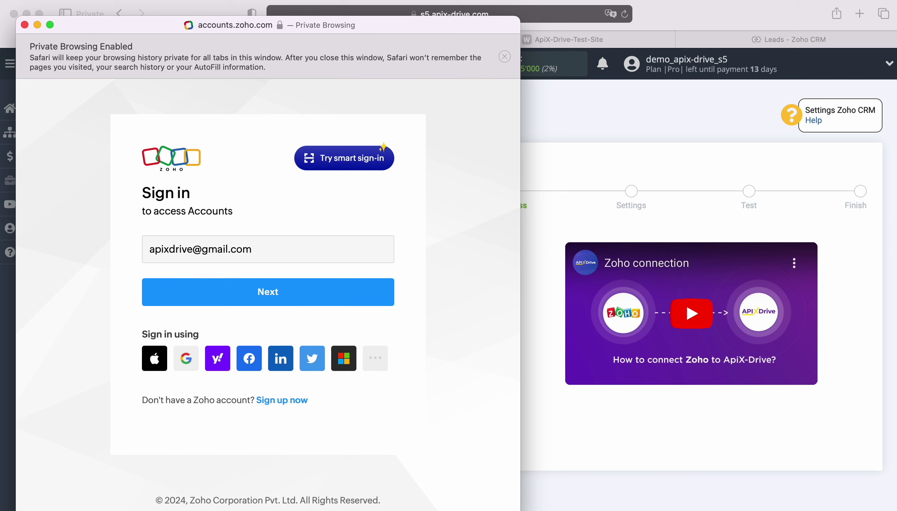
Sign in to Zoho with the account e-mail and saved password, and accept ApiX Drive's access
{"action": "key", "text": "Return"}
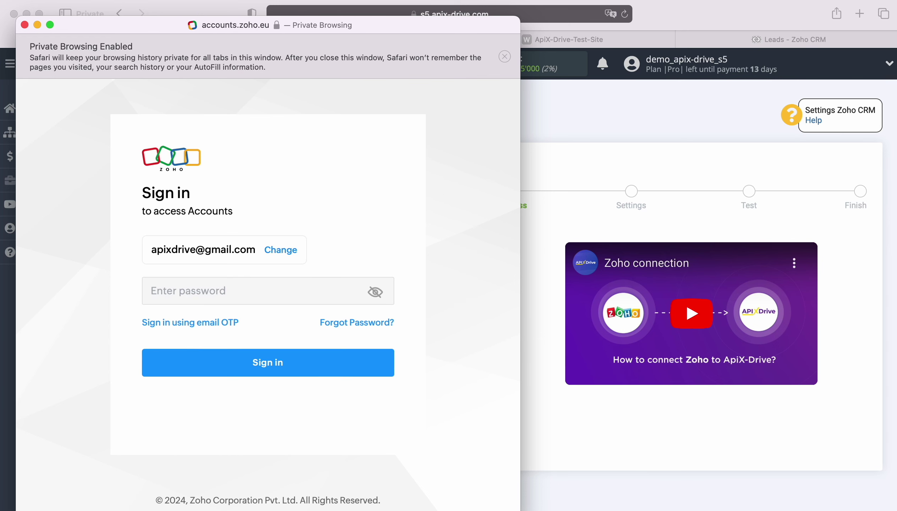
{"action": "left_click", "coordinate": [207, 324]}
{"action": "left_click", "coordinate": [249, 360]}
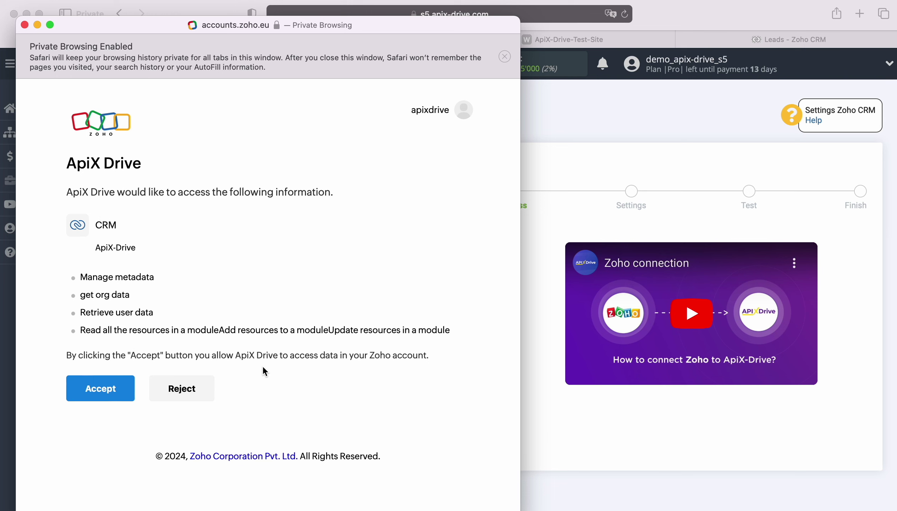
{"action": "left_click", "coordinate": [115, 389]}
{"action": "left_click", "coordinate": [449, 260]}
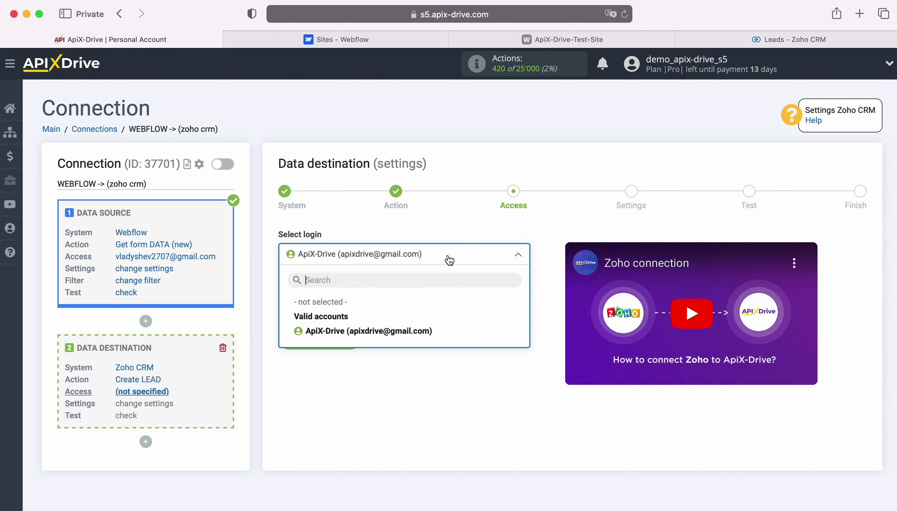
Select the connected Zoho login and map Webflow's Email to the lead's Email
{"action": "left_click", "coordinate": [424, 330]}
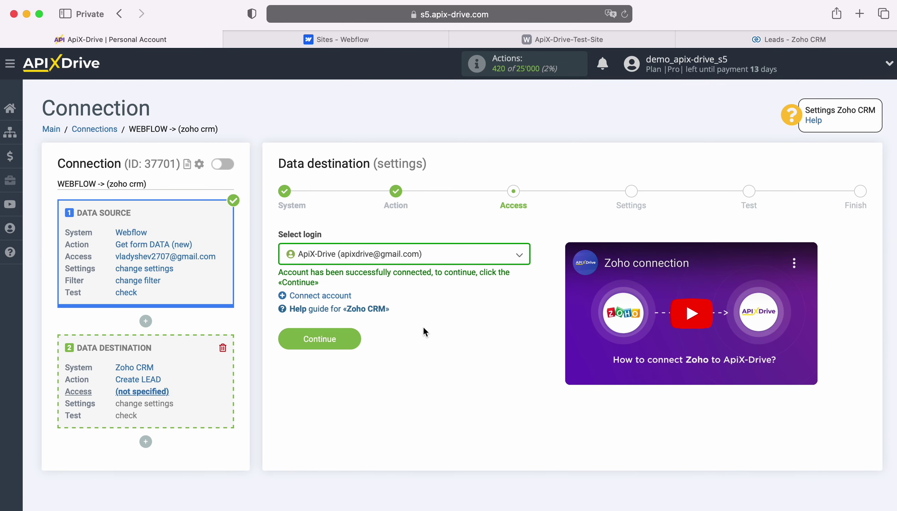
{"action": "left_click", "coordinate": [356, 336]}
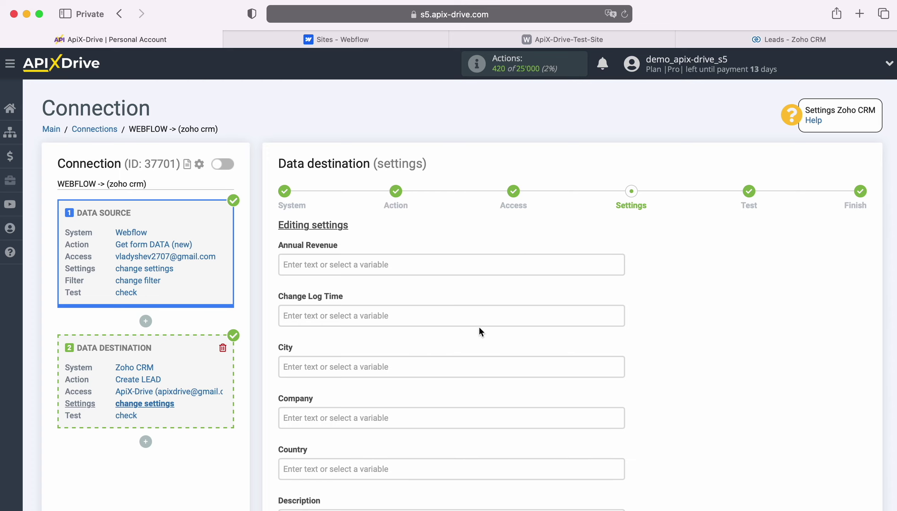
{"action": "scroll", "coordinate": [479, 331], "scroll_direction": "down", "scroll_amount": 6}
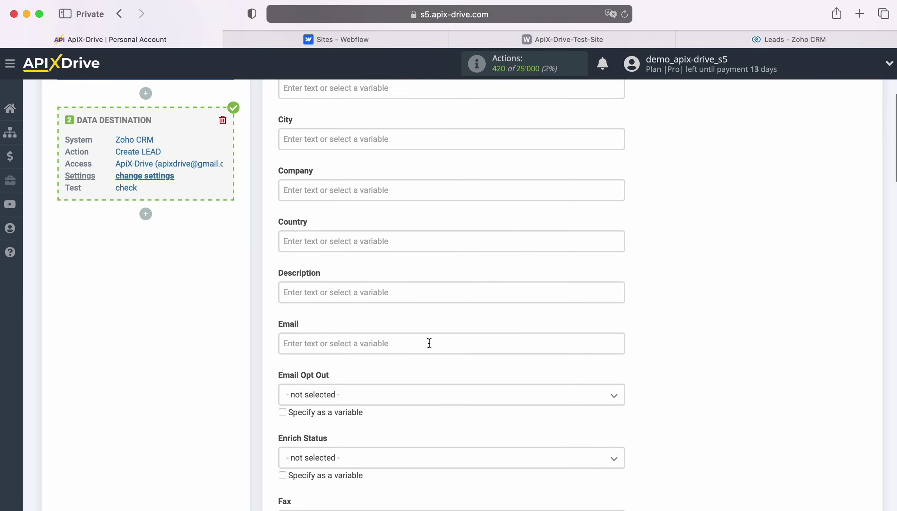
{"action": "left_click", "coordinate": [429, 343]}
{"action": "scroll", "coordinate": [552, 326], "scroll_direction": "down", "scroll_amount": 3}
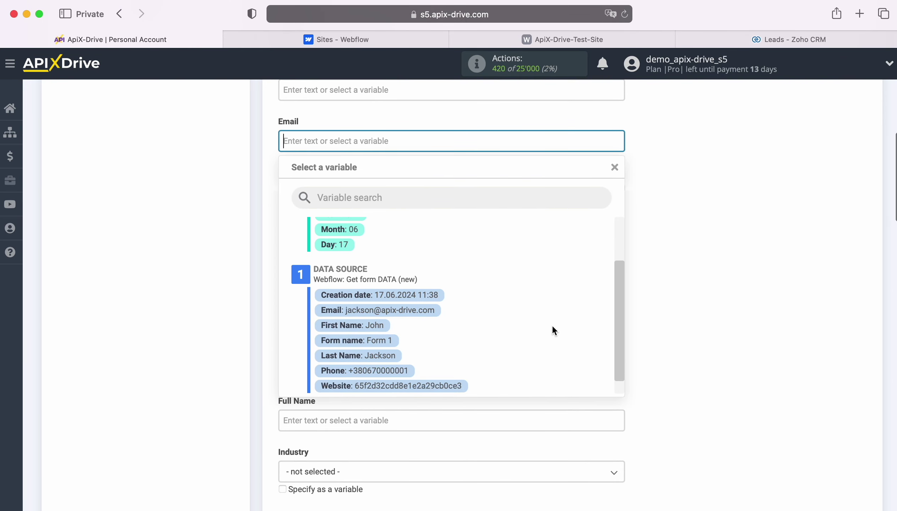
{"action": "left_click", "coordinate": [431, 315]}
Map Webflow First Name to First Name, and First plus Last Name to Full Name
{"action": "scroll", "coordinate": [441, 311], "scroll_direction": "down", "scroll_amount": 5}
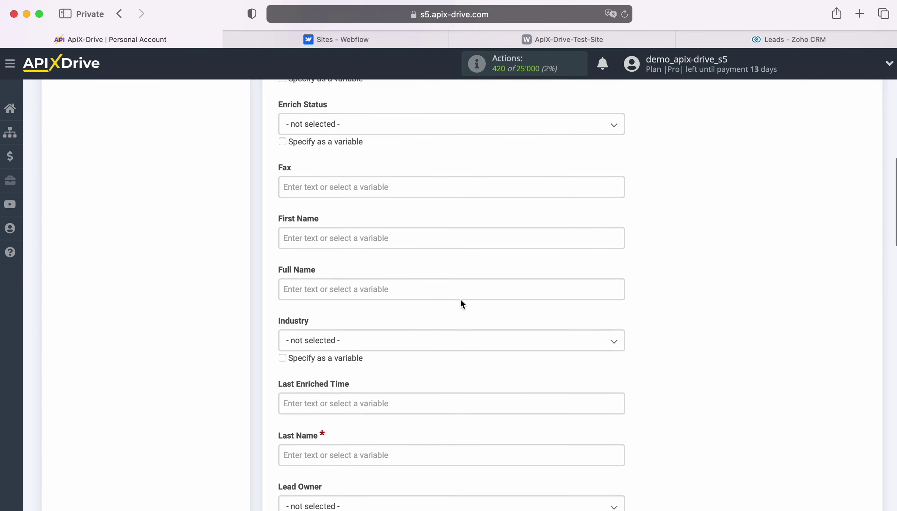
{"action": "left_click", "coordinate": [403, 212]}
{"action": "scroll", "coordinate": [496, 329], "scroll_direction": "down", "scroll_amount": 5}
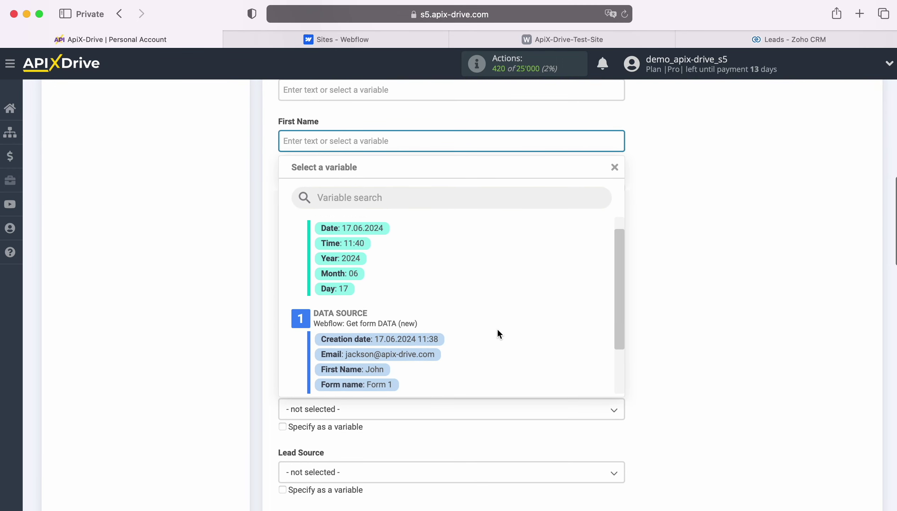
{"action": "left_click", "coordinate": [381, 317]}
{"action": "left_click", "coordinate": [338, 190]}
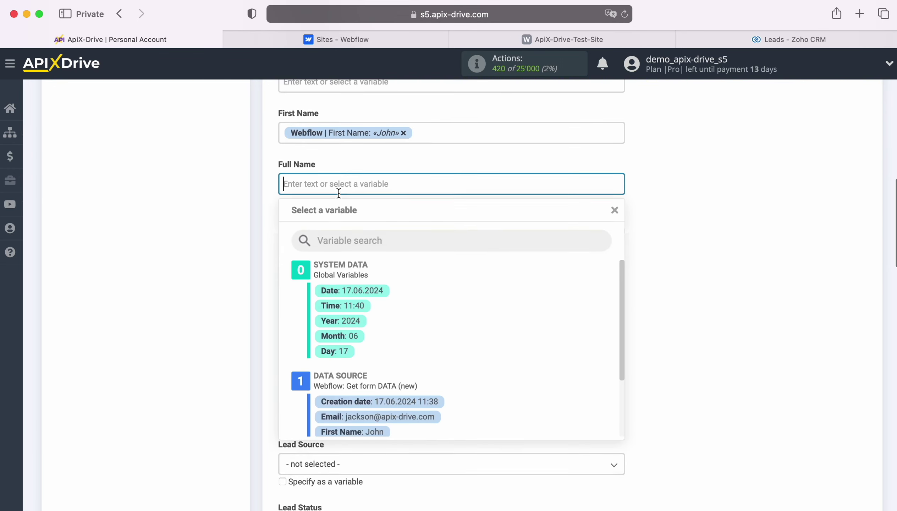
{"action": "scroll", "coordinate": [548, 326], "scroll_direction": "down", "scroll_amount": 5}
{"action": "left_click", "coordinate": [366, 314]}
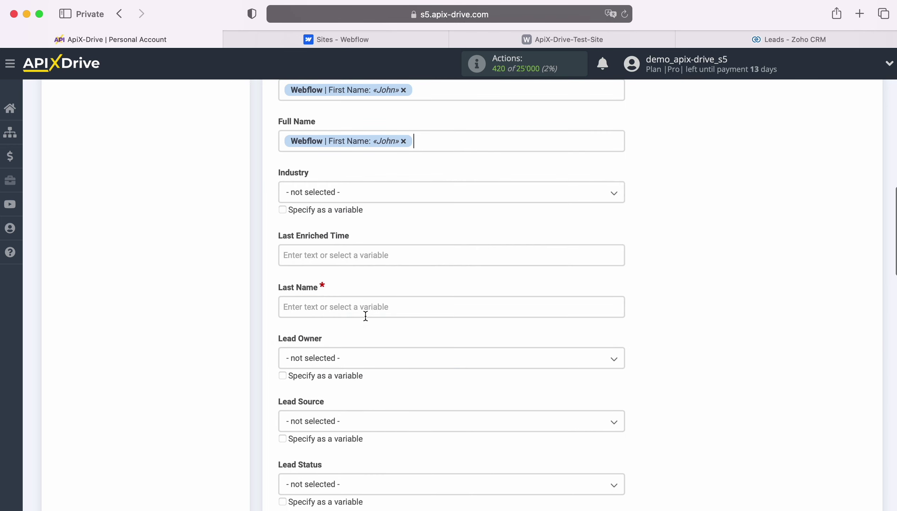
{"action": "left_click", "coordinate": [466, 138]}
{"action": "scroll", "coordinate": [472, 286], "scroll_direction": "down", "scroll_amount": 1}
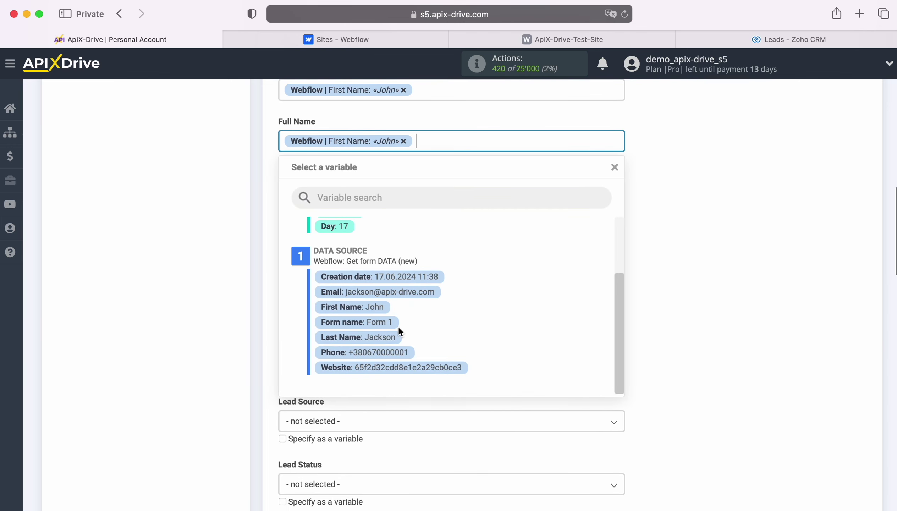
{"action": "left_click", "coordinate": [381, 337]}
Open the Webflow variable list for the lead's Last Name field
{"action": "scroll", "coordinate": [380, 336], "scroll_direction": "down", "scroll_amount": 3}
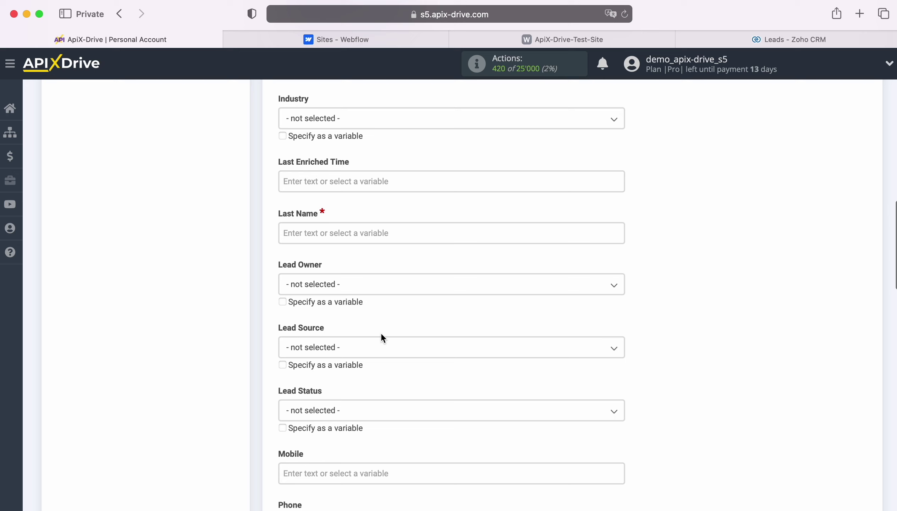
{"action": "left_click", "coordinate": [350, 226]}
{"action": "scroll", "coordinate": [478, 312], "scroll_direction": "down", "scroll_amount": 2}
{"action": "scroll", "coordinate": [503, 311], "scroll_direction": "down", "scroll_amount": 3}
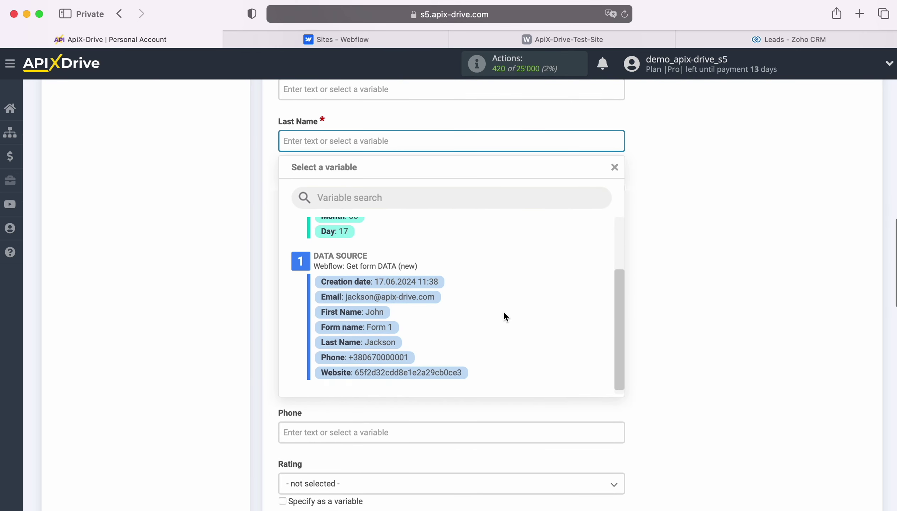
Map Last Name to the form's last name, set Lead Source Advertisement and Lead Status Attempted to Contact
{"action": "left_click", "coordinate": [387, 341]}
{"action": "scroll", "coordinate": [452, 316], "scroll_direction": "down", "scroll_amount": 3}
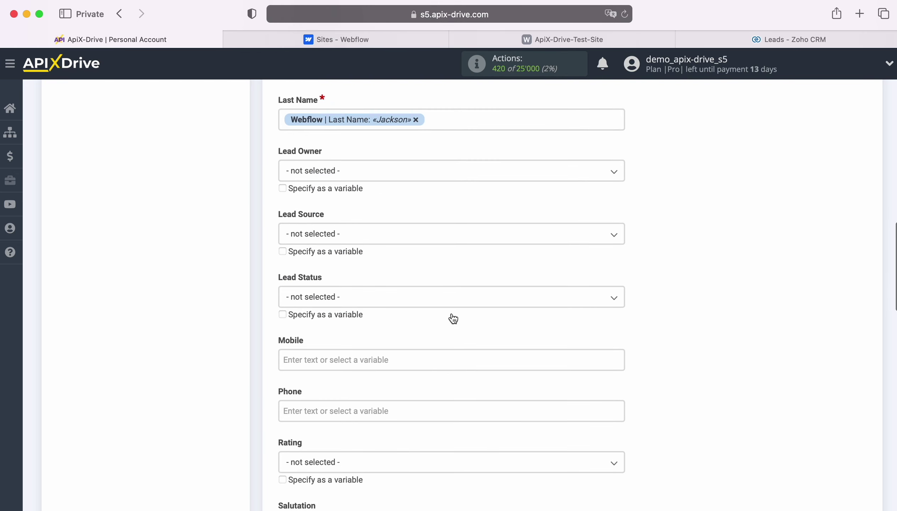
{"action": "left_click", "coordinate": [390, 204]}
{"action": "left_click", "coordinate": [321, 279]}
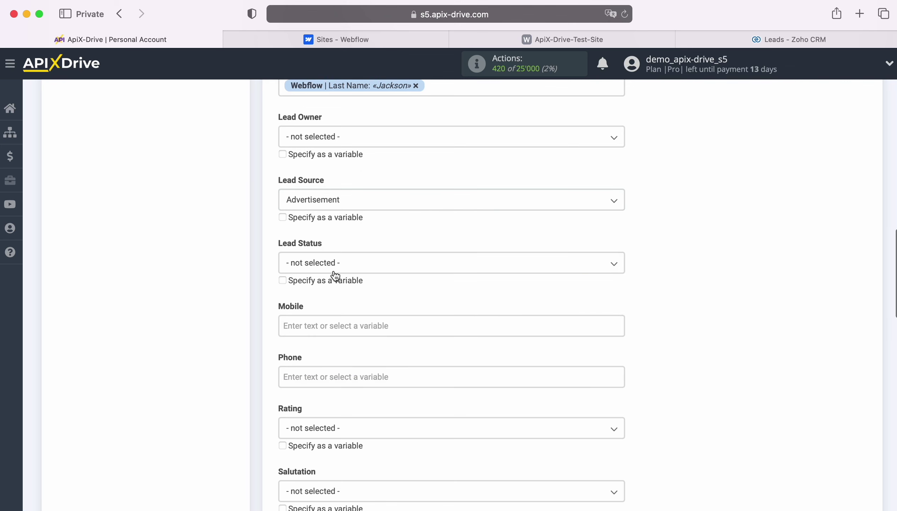
{"action": "left_click", "coordinate": [342, 267]}
{"action": "scroll", "coordinate": [434, 299], "scroll_direction": "down", "scroll_amount": 3}
Map the form's phone number into both the Mobile and Phone fields
{"action": "left_click", "coordinate": [381, 238]}
{"action": "scroll", "coordinate": [476, 294], "scroll_direction": "down", "scroll_amount": 3}
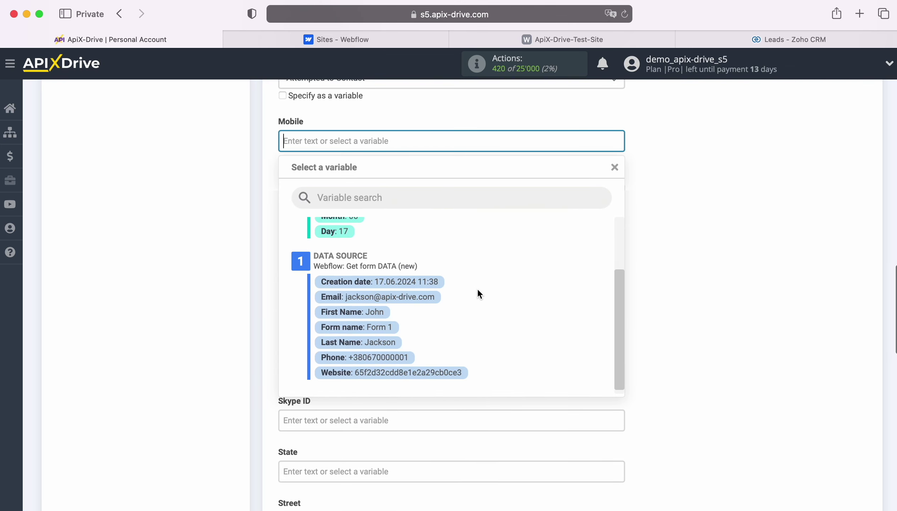
{"action": "left_click", "coordinate": [384, 358]}
{"action": "left_click", "coordinate": [348, 190]}
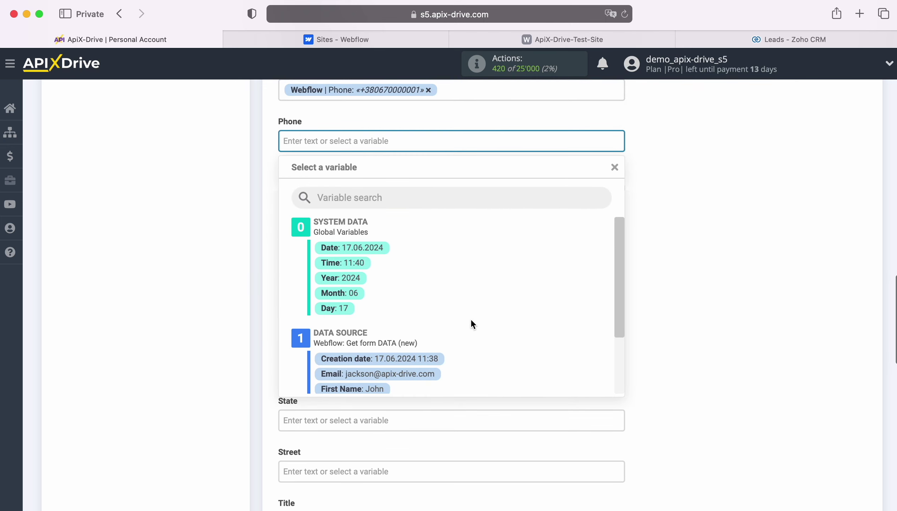
{"action": "scroll", "coordinate": [473, 321], "scroll_direction": "down", "scroll_amount": 3}
{"action": "left_click", "coordinate": [407, 369]}
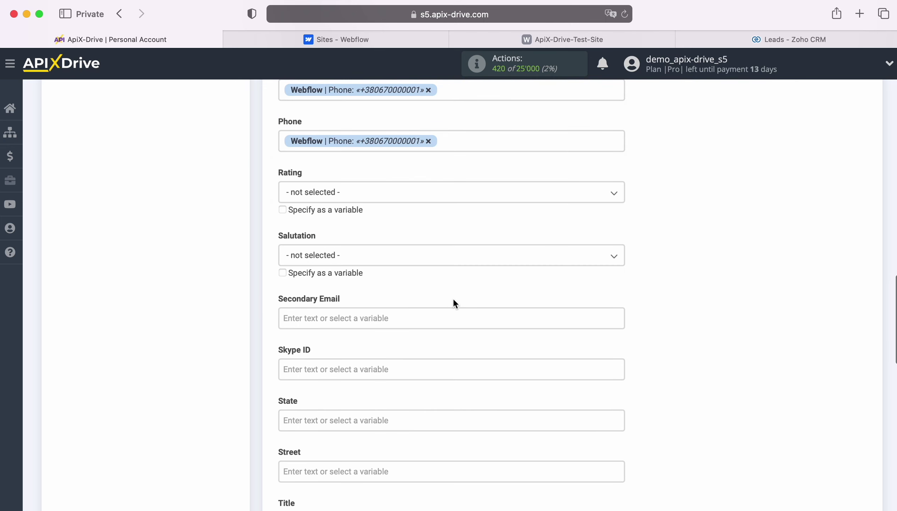
{"action": "scroll", "coordinate": [458, 298], "scroll_direction": "down", "scroll_amount": 3}
{"action": "scroll", "coordinate": [459, 297], "scroll_direction": "down", "scroll_amount": 3}
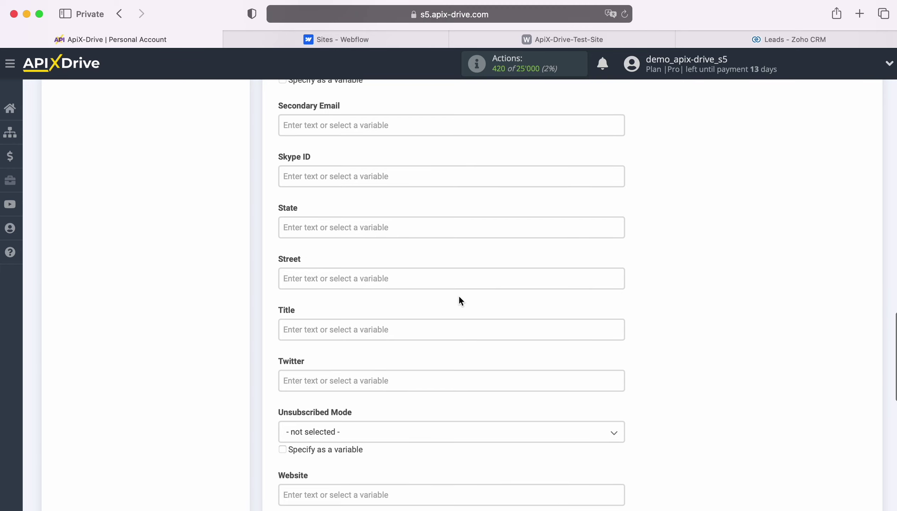
{"action": "scroll", "coordinate": [459, 297], "scroll_direction": "down", "scroll_amount": 2}
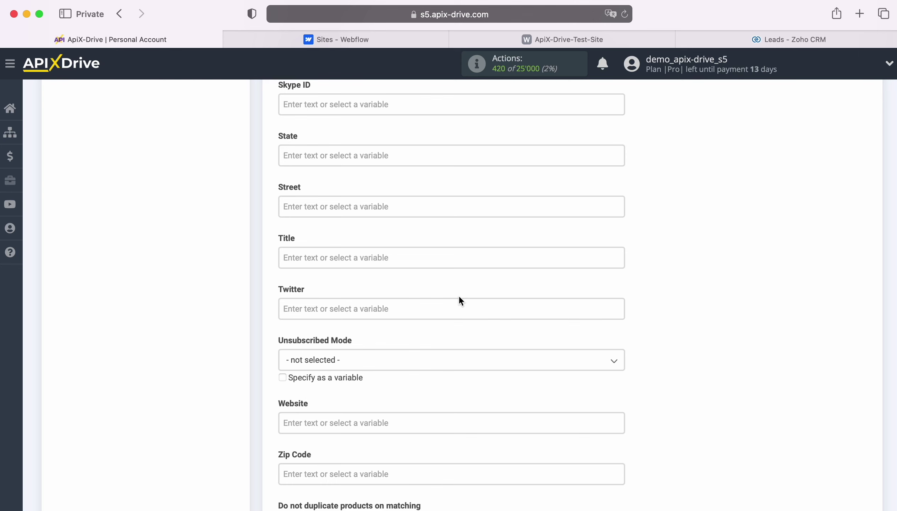
Set Title to 'New Lead from Webflow' plus the form's first and last name, then save
{"action": "left_click", "coordinate": [343, 256]}
{"action": "scroll", "coordinate": [342, 260], "scroll_direction": "down", "scroll_amount": 4}
{"action": "type", "text": "New "}
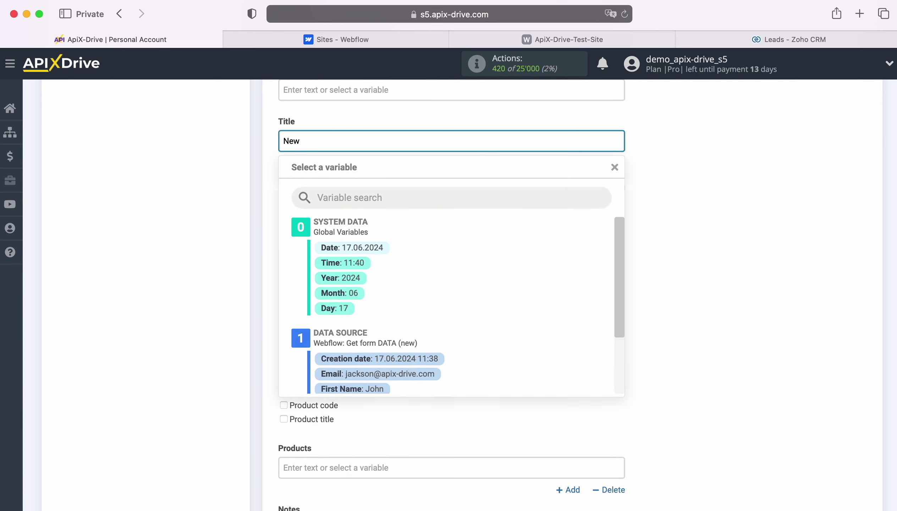
{"action": "type", "text": "Lead from Webflow"}
{"action": "scroll", "coordinate": [538, 316], "scroll_direction": "down", "scroll_amount": 3}
{"action": "left_click", "coordinate": [384, 328]}
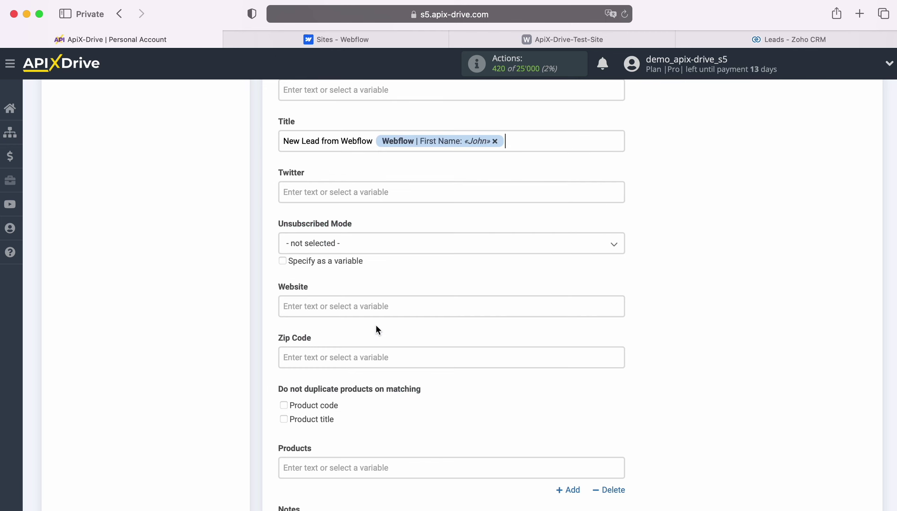
{"action": "left_click", "coordinate": [526, 142]}
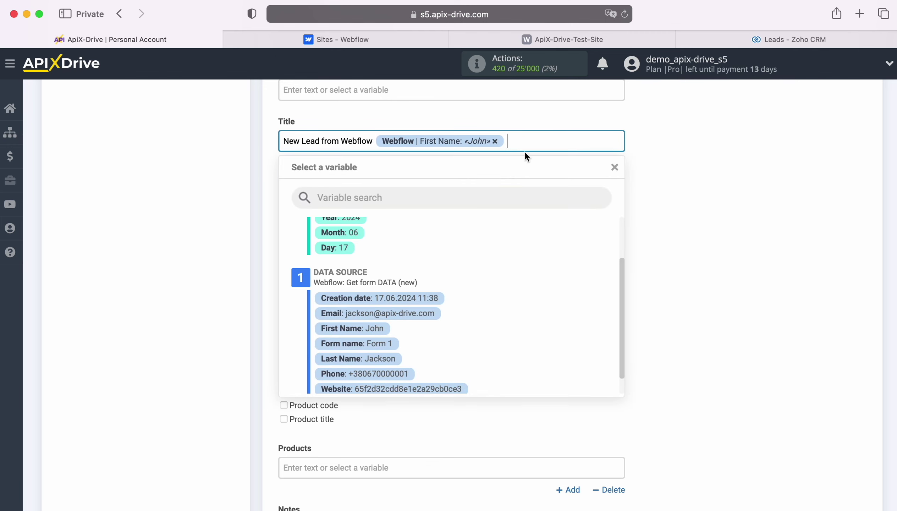
{"action": "left_click", "coordinate": [385, 358]}
{"action": "scroll", "coordinate": [450, 322], "scroll_direction": "down", "scroll_amount": 6}
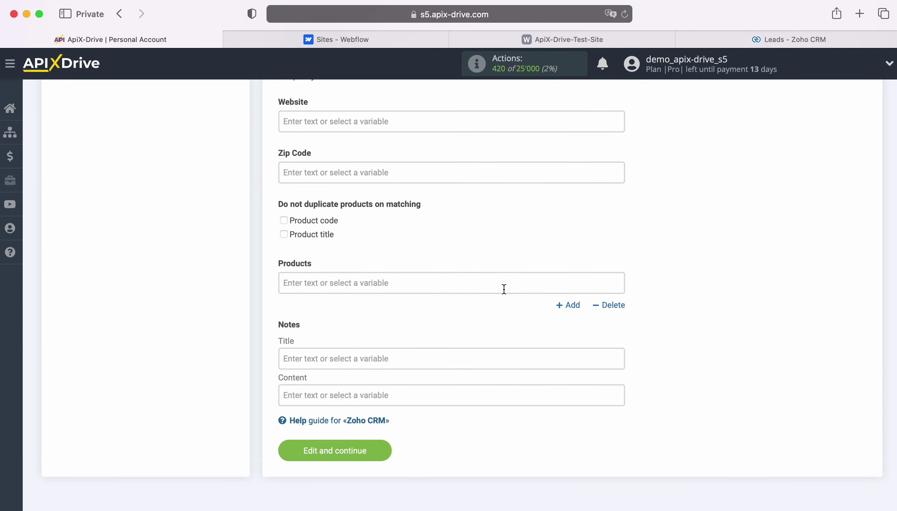
{"action": "left_click", "coordinate": [382, 444]}
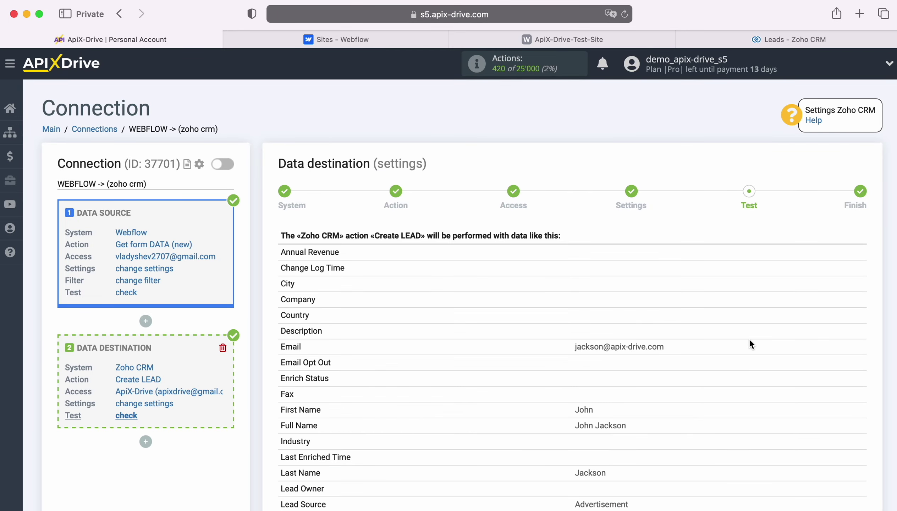
Send the previewed test lead to Zoho CRM and switch to the Zoho CRM Leads list
{"action": "scroll", "coordinate": [753, 340], "scroll_direction": "down", "scroll_amount": 4}
{"action": "scroll", "coordinate": [753, 340], "scroll_direction": "down", "scroll_amount": 3}
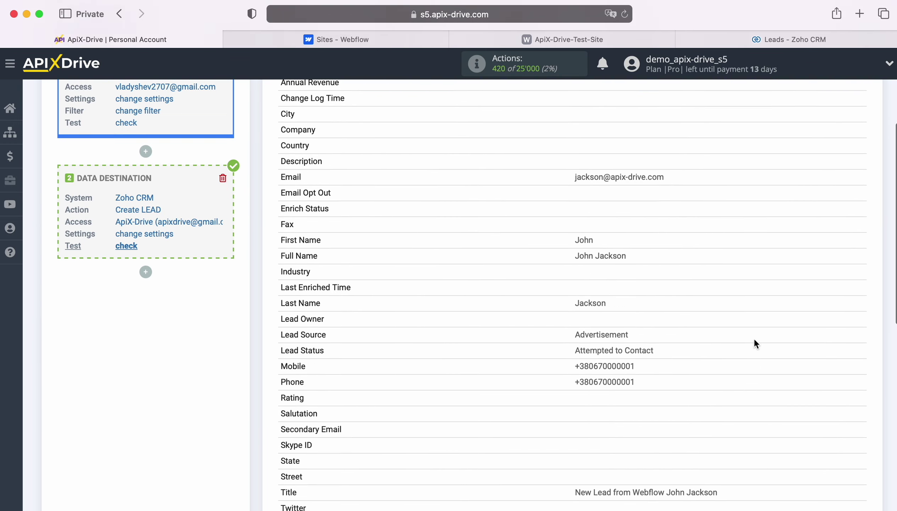
{"action": "scroll", "coordinate": [753, 339], "scroll_direction": "down", "scroll_amount": 4}
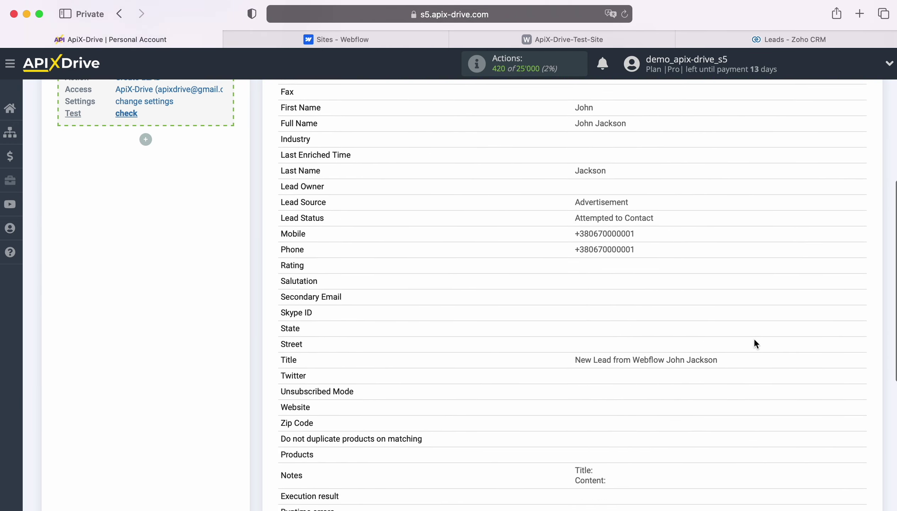
{"action": "scroll", "coordinate": [753, 338], "scroll_direction": "down", "scroll_amount": 1}
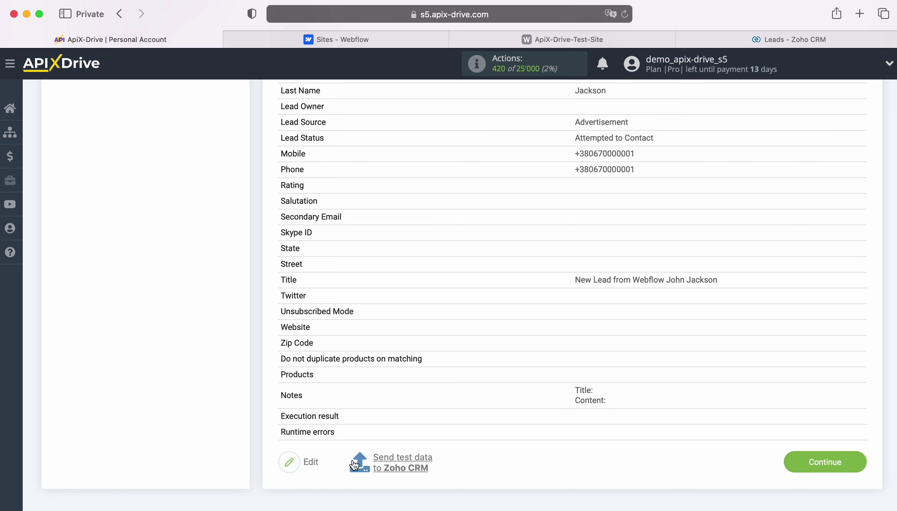
{"action": "left_click", "coordinate": [404, 459]}
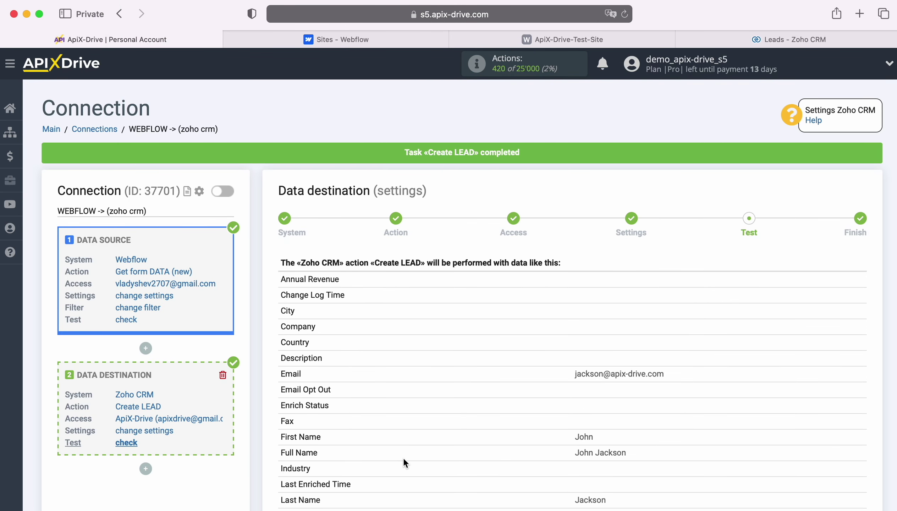
{"action": "left_click", "coordinate": [752, 39]}
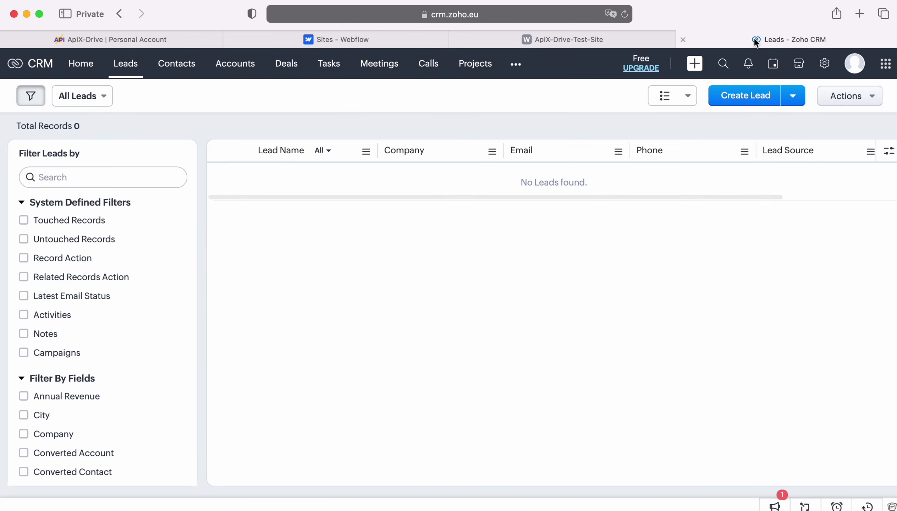
Reload Zoho CRM Leads, check the new test lead's Webflow details, then return to ApiX-Drive
{"action": "left_click", "coordinate": [624, 14]}
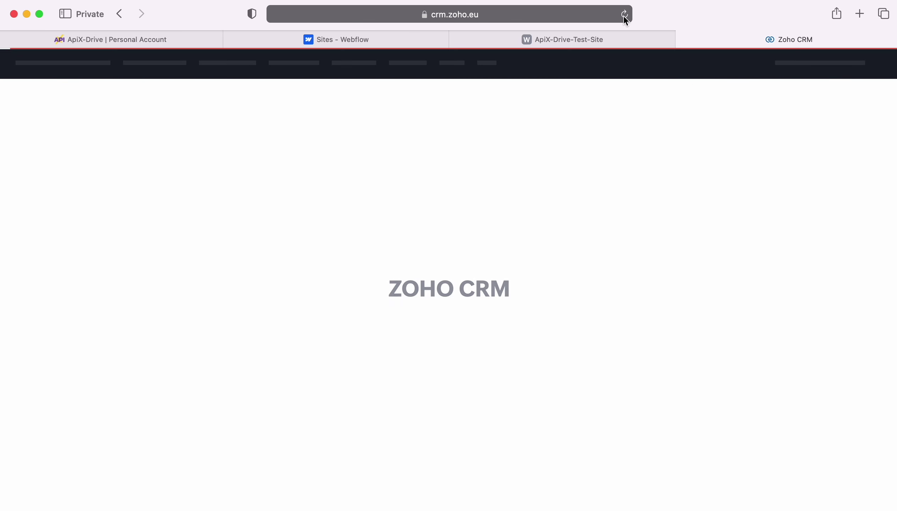
{"action": "left_click", "coordinate": [282, 183]}
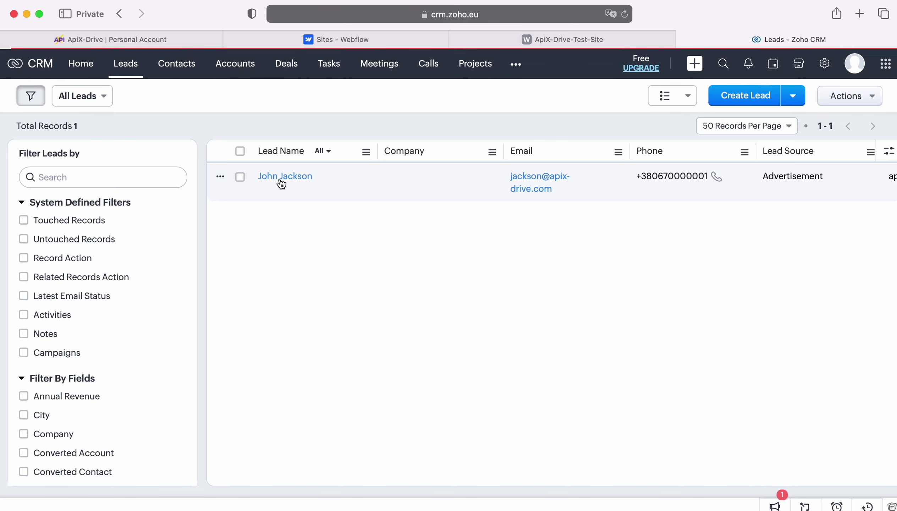
{"action": "scroll", "coordinate": [798, 294], "scroll_direction": "down", "scroll_amount": 5}
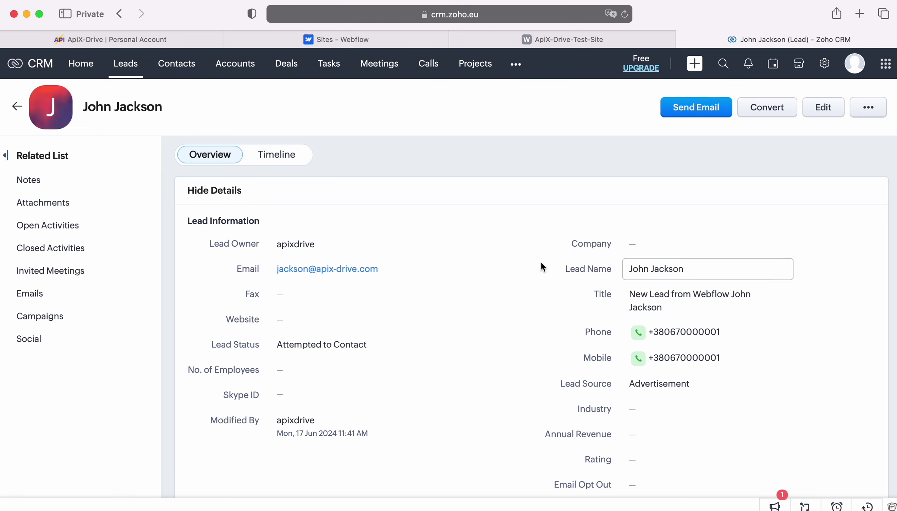
{"action": "left_click", "coordinate": [140, 44]}
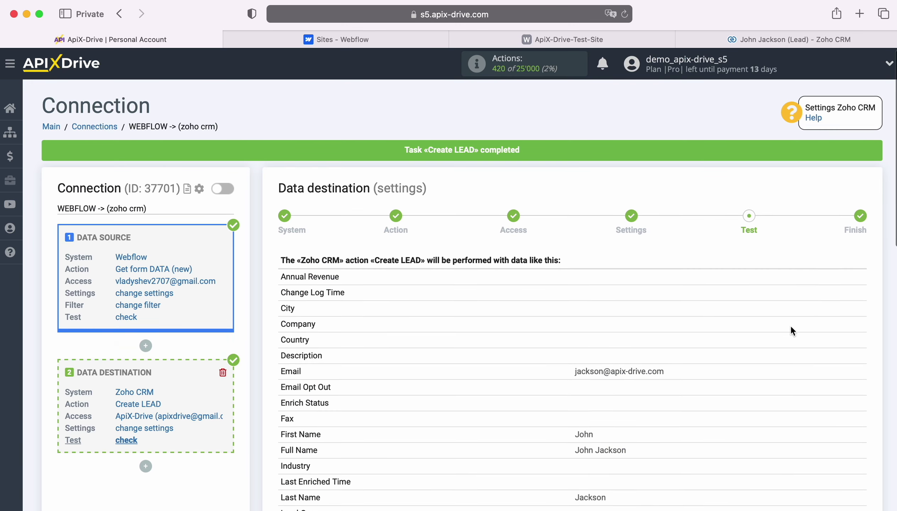
Complete the Zoho CRM destination setup and enable automatic updates for the connection
{"action": "scroll", "coordinate": [790, 326], "scroll_direction": "down", "scroll_amount": 10}
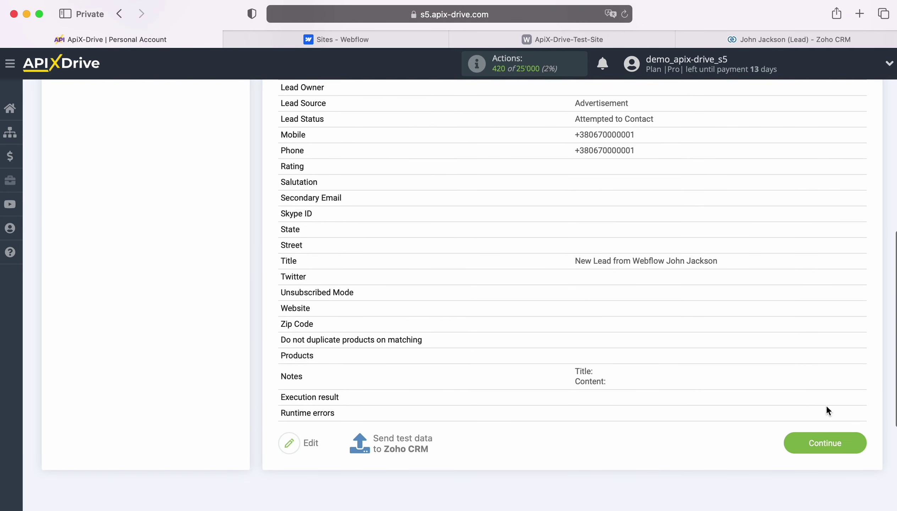
{"action": "left_click", "coordinate": [852, 441]}
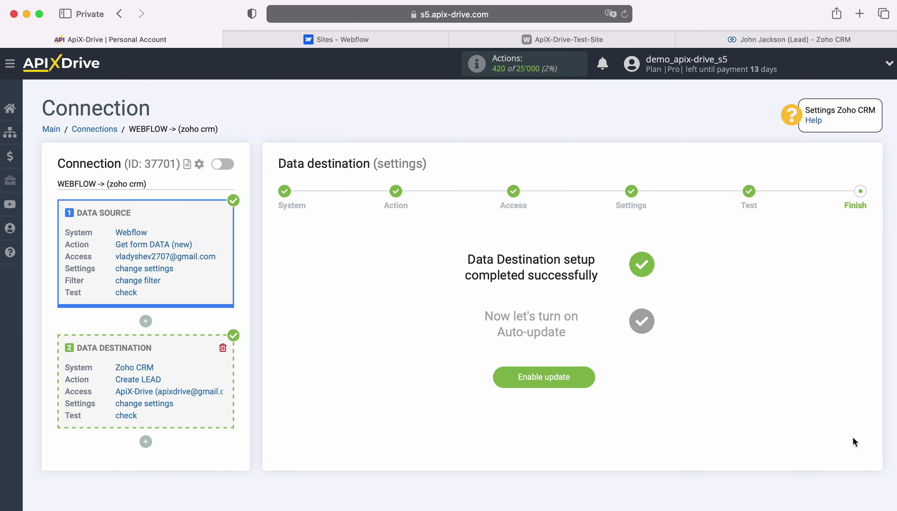
{"action": "left_click", "coordinate": [589, 372]}
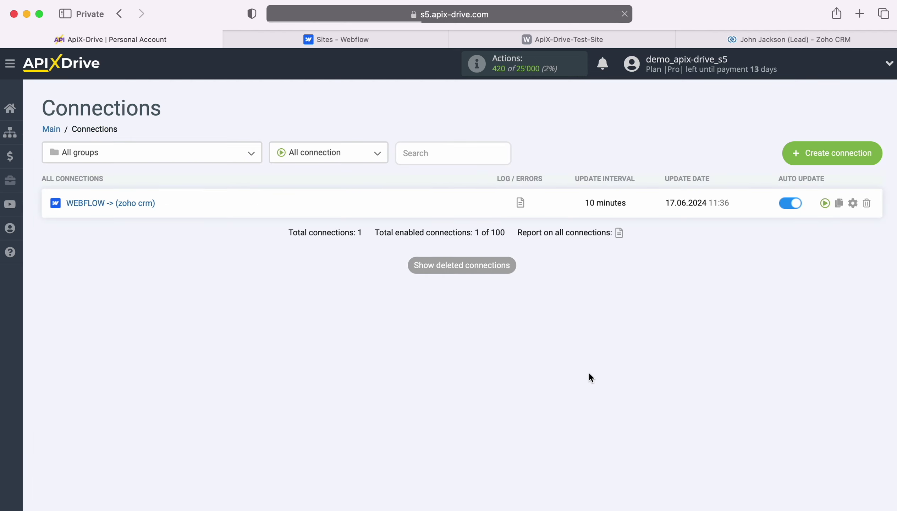
Set the connection's update interval to 5 minutes and save the settings
{"action": "left_click", "coordinate": [853, 203]}
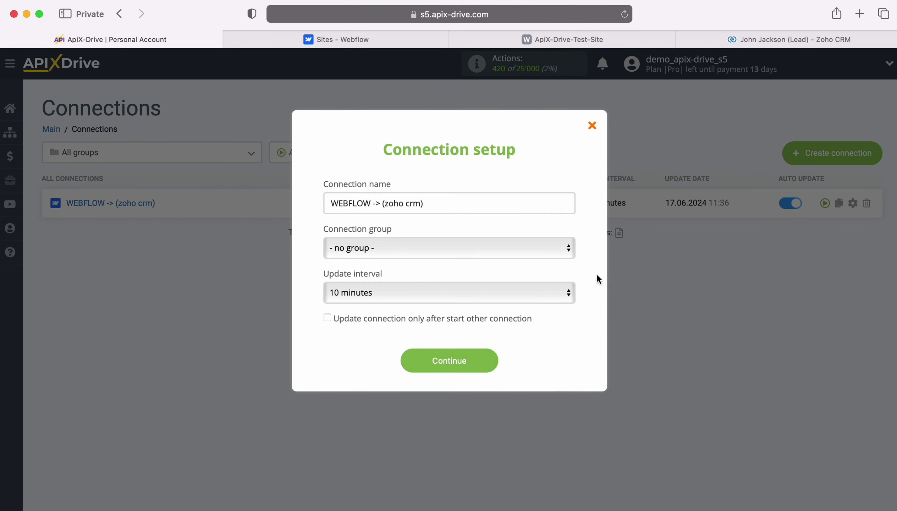
{"action": "left_click", "coordinate": [547, 290]}
{"action": "left_click", "coordinate": [516, 273]}
{"action": "left_click", "coordinate": [491, 360]}
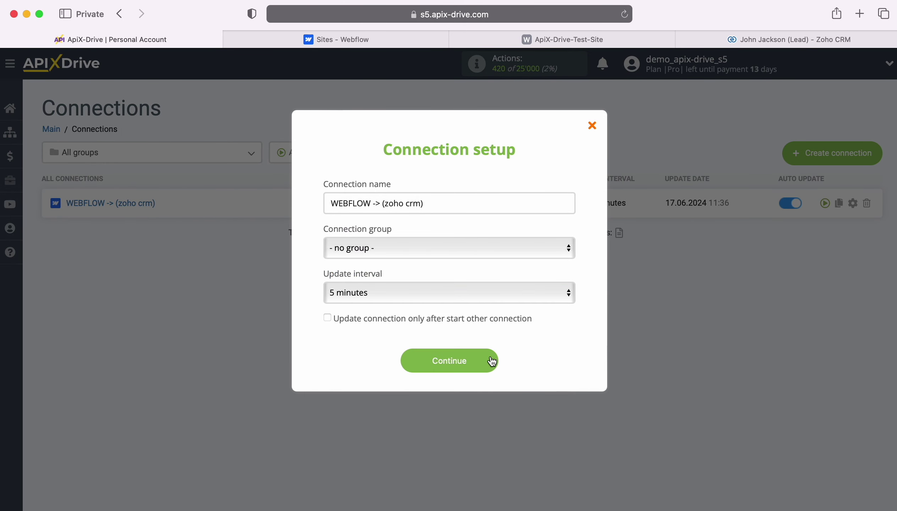